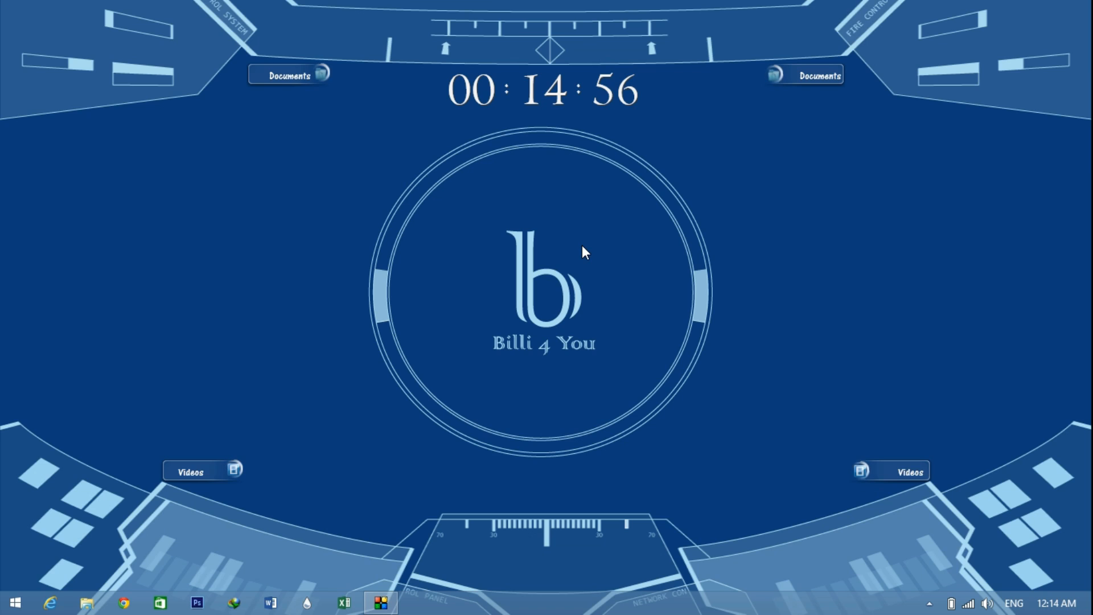
- Switch to Chrome and open the Blogger dashboard from Google's list of apps
{"action": "left_click", "coordinate": [326, 340]}
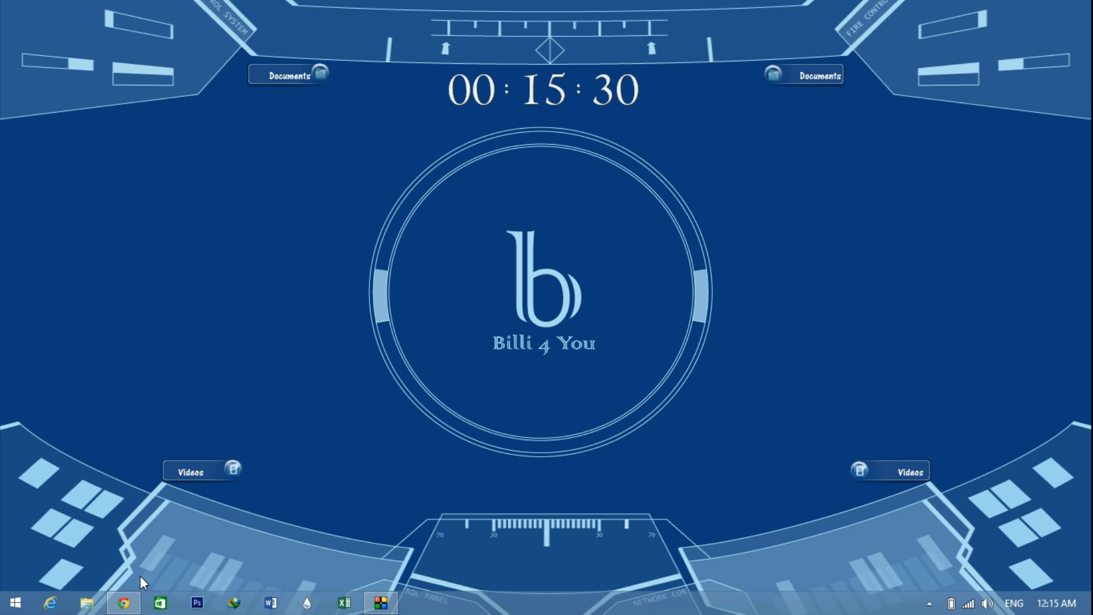
{"action": "left_click", "coordinate": [124, 604]}
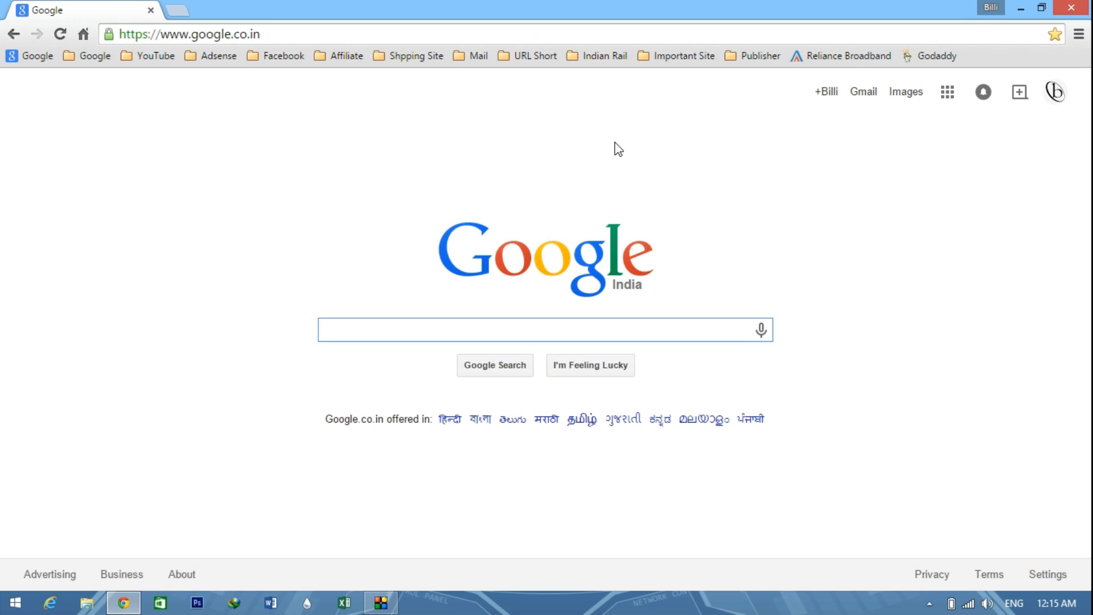
{"action": "left_click", "coordinate": [947, 92]}
{"action": "left_click", "coordinate": [937, 414]}
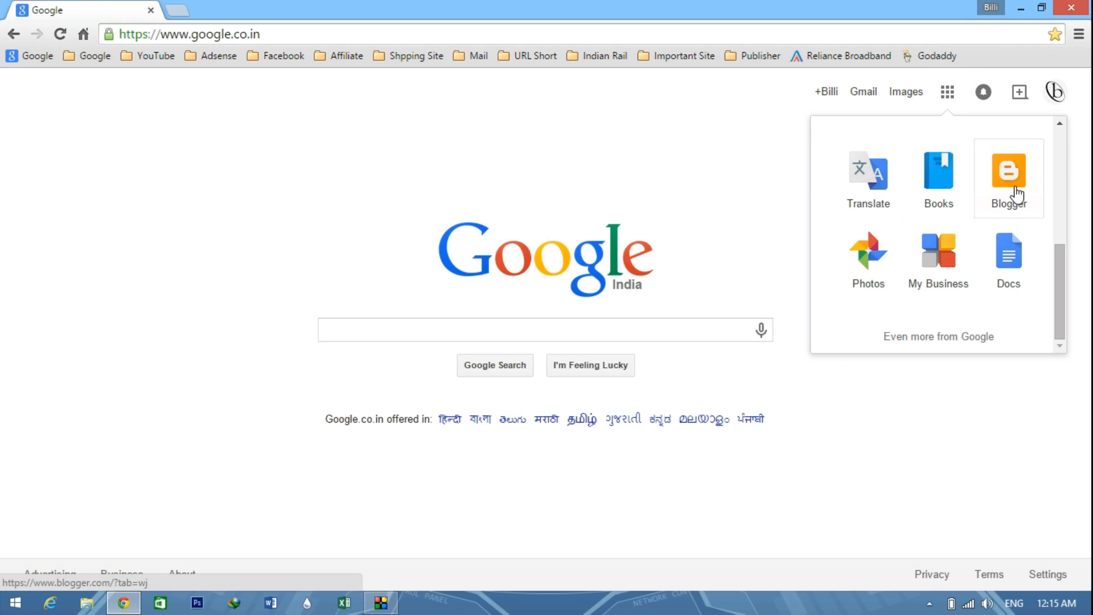
{"action": "left_click", "coordinate": [1008, 176]}
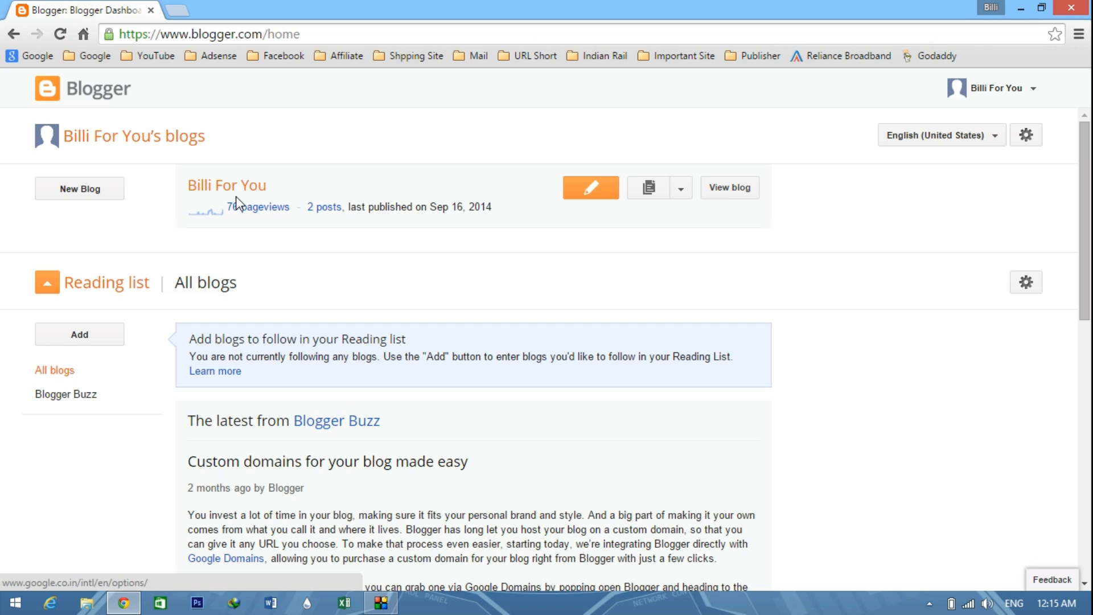
- View the published blog and examine its web address, in particular the .blogspot.in ending
{"action": "left_click", "coordinate": [729, 193]}
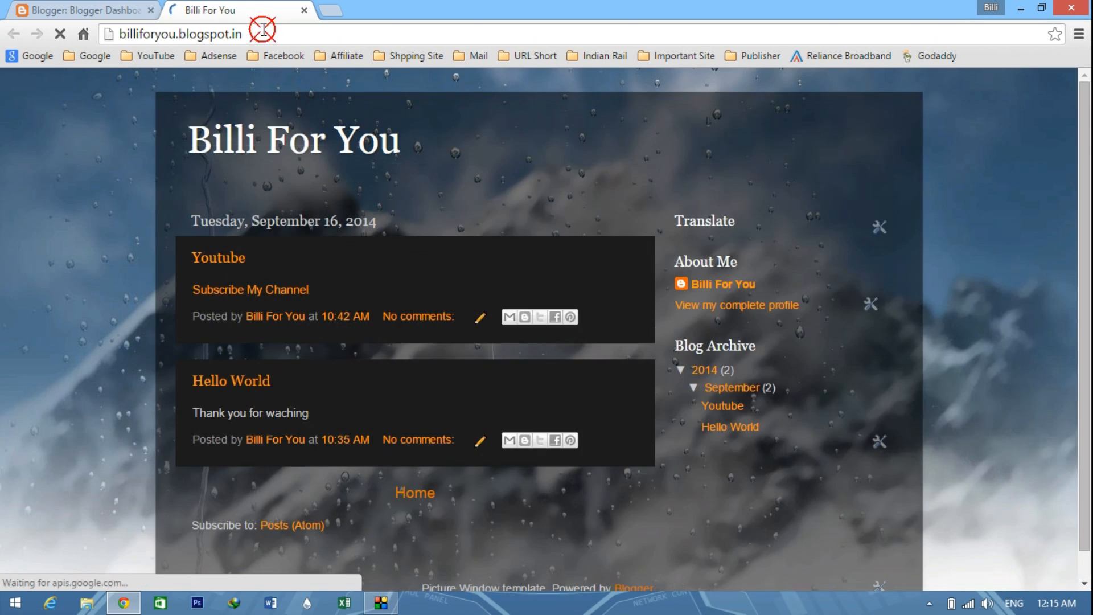
{"action": "left_click", "coordinate": [263, 29]}
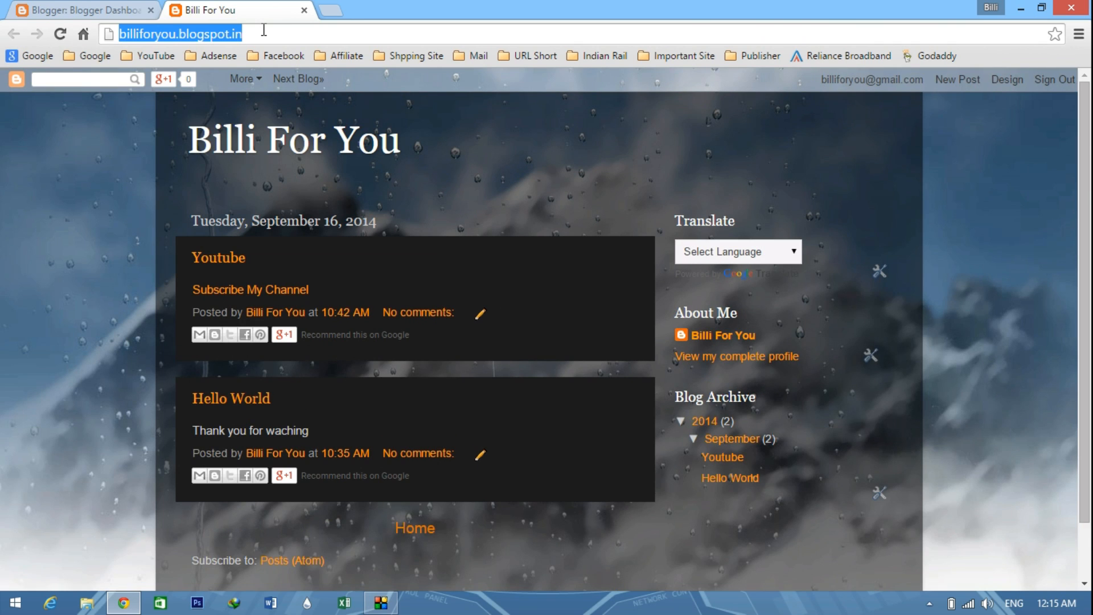
{"action": "key", "text": "ctrl+shift+Tab"}
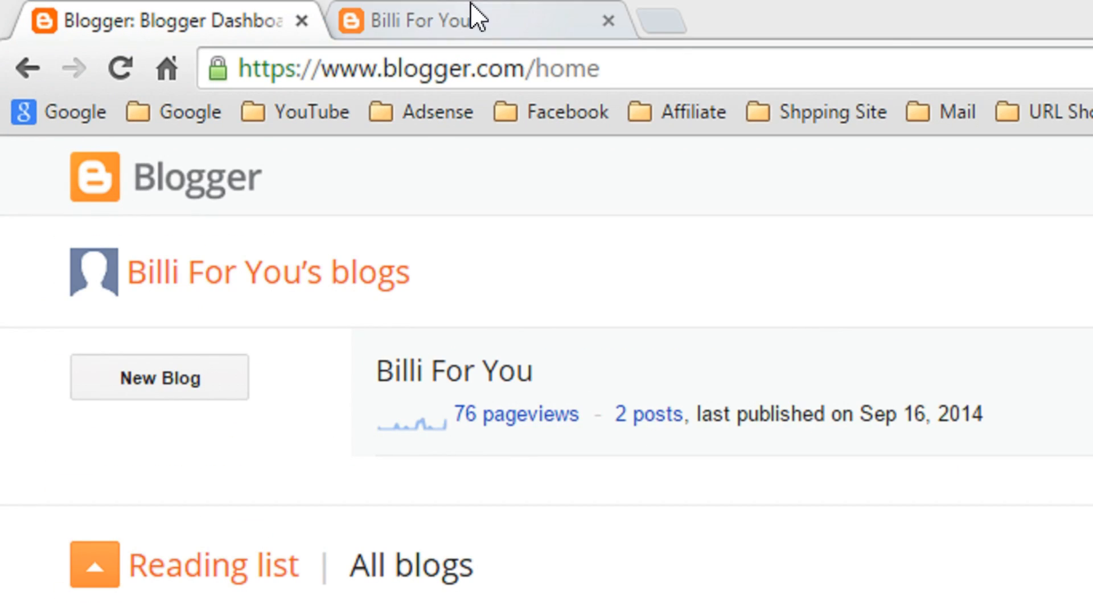
{"action": "left_click", "coordinate": [455, 14]}
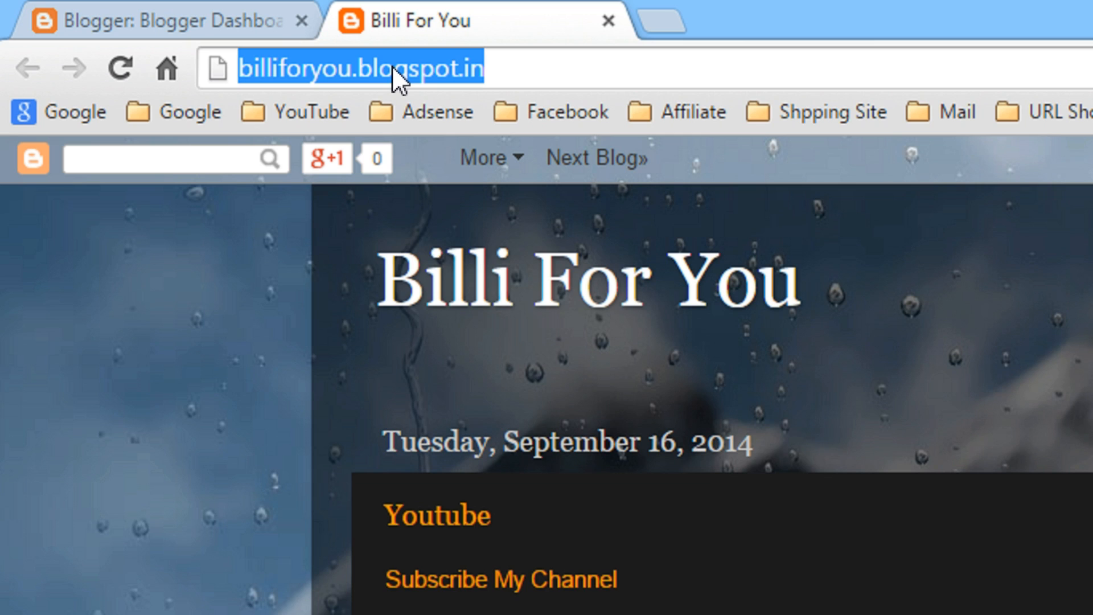
{"action": "left_click", "coordinate": [493, 67]}
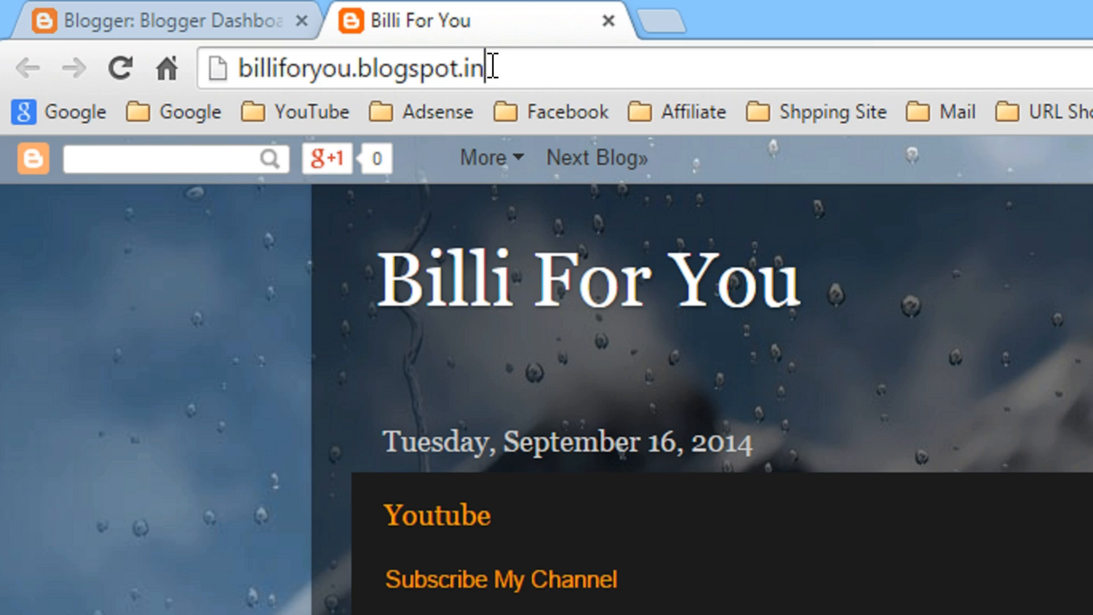
{"action": "left_click_drag", "start_coordinate": [493, 67], "coordinate": [355, 62]}
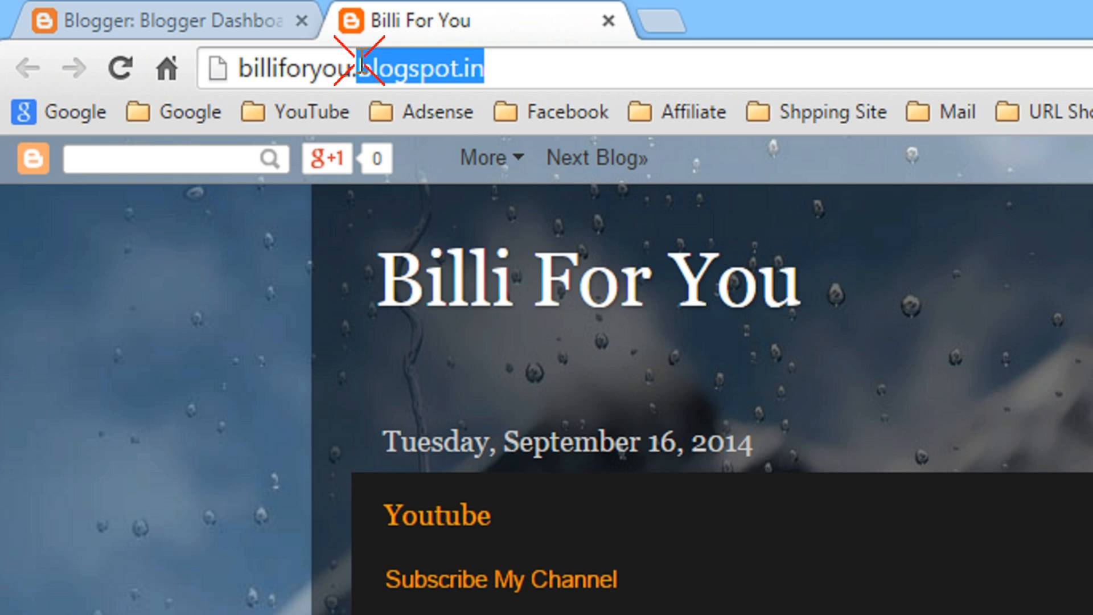
{"action": "left_click", "coordinate": [355, 63]}
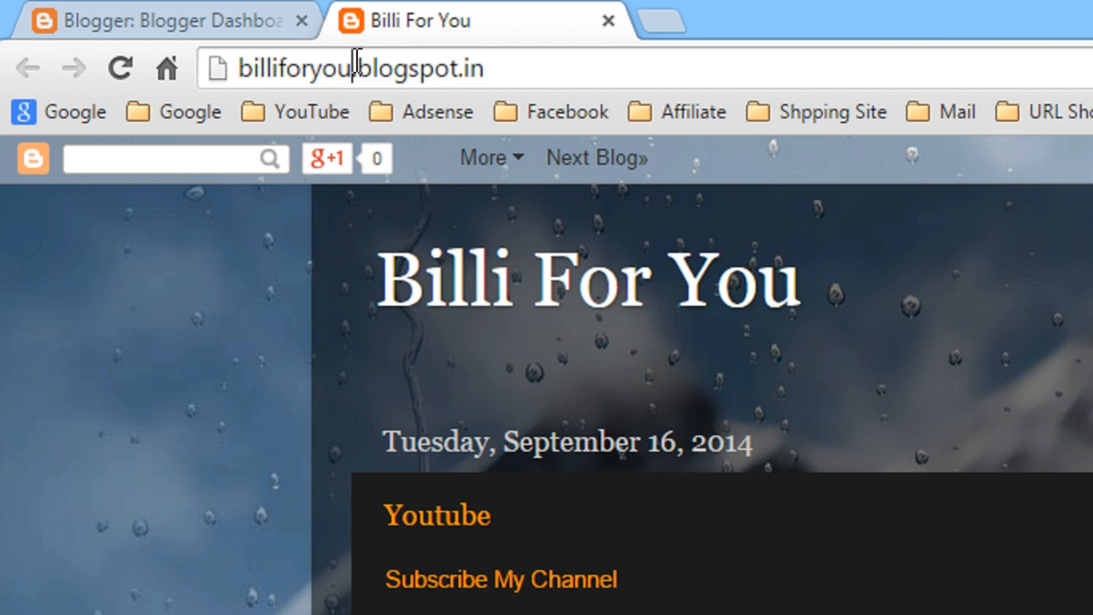
{"action": "left_click_drag", "start_coordinate": [356, 62], "coordinate": [500, 68]}
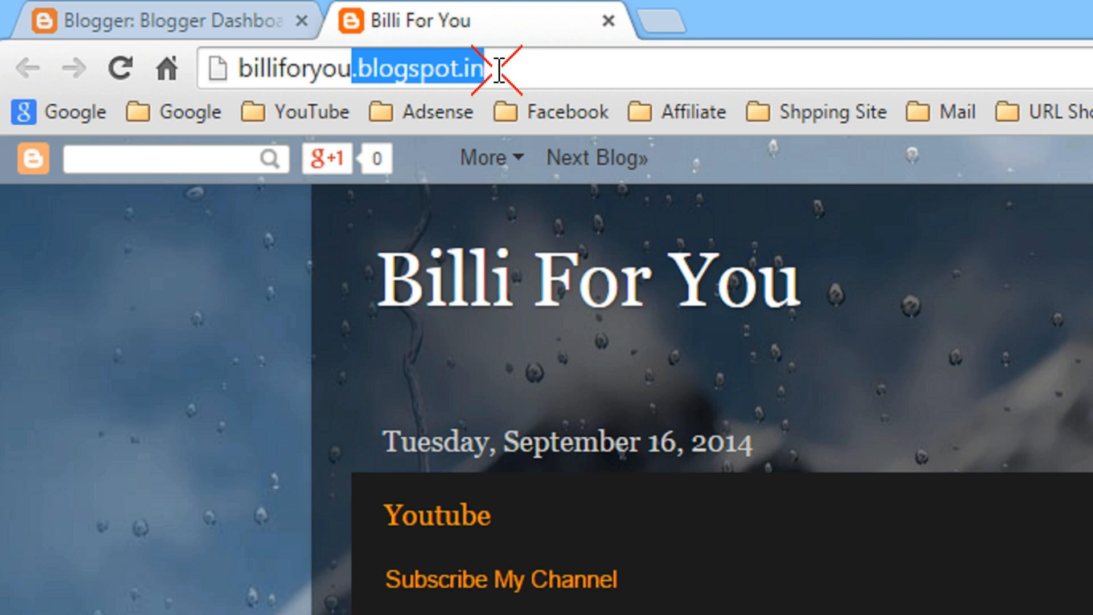
{"action": "left_click", "coordinate": [501, 67]}
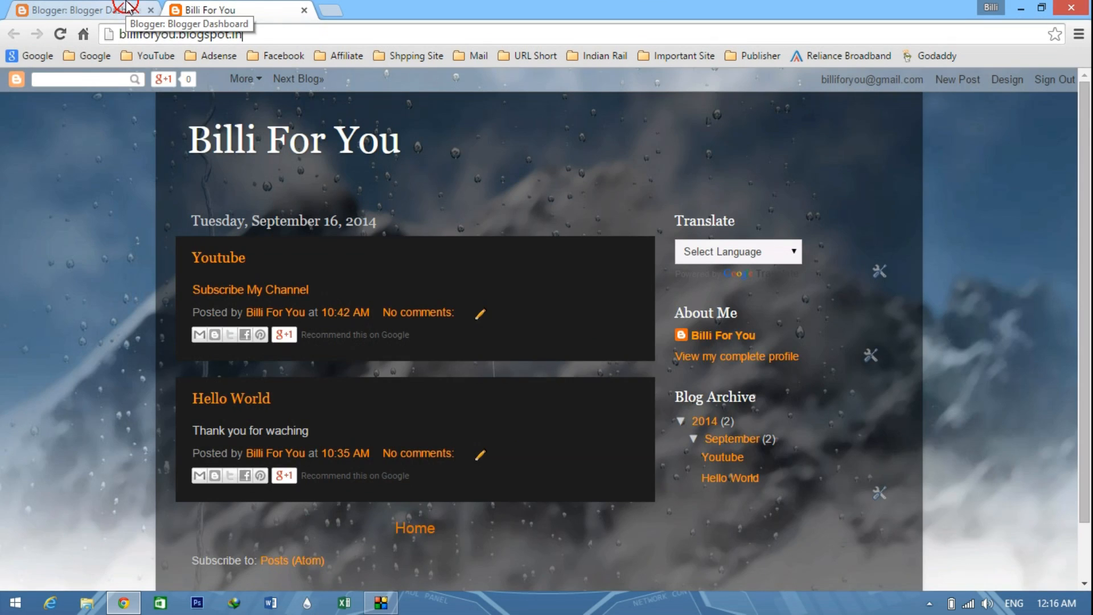
- Return to the Blogger dashboard and start setting up a 3rd party URL in the blog's basic settings
{"action": "left_click", "coordinate": [234, 21]}
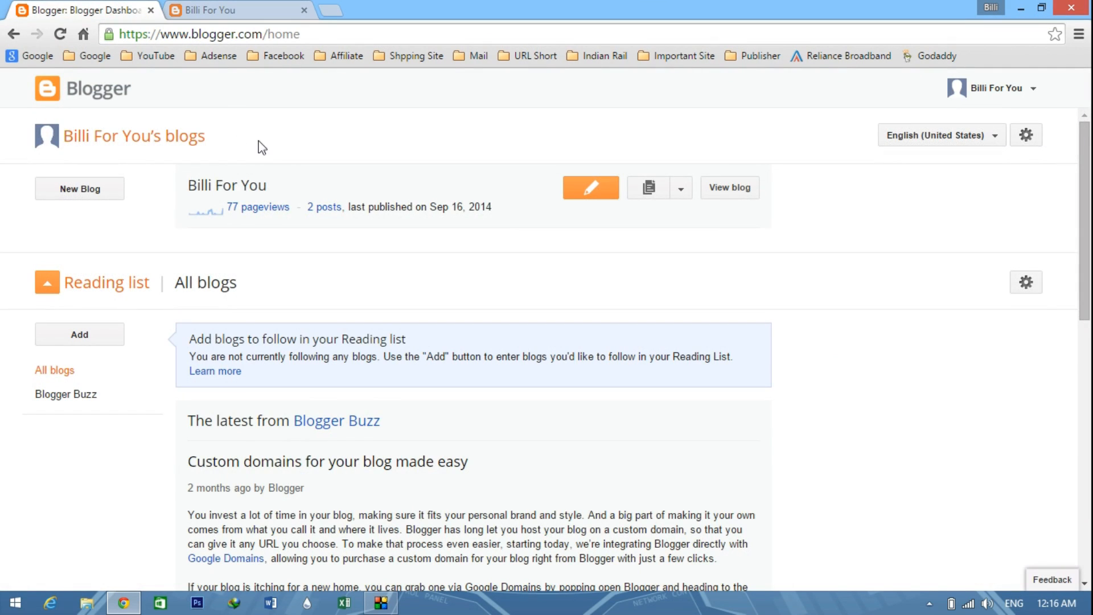
{"action": "left_click", "coordinate": [200, 187]}
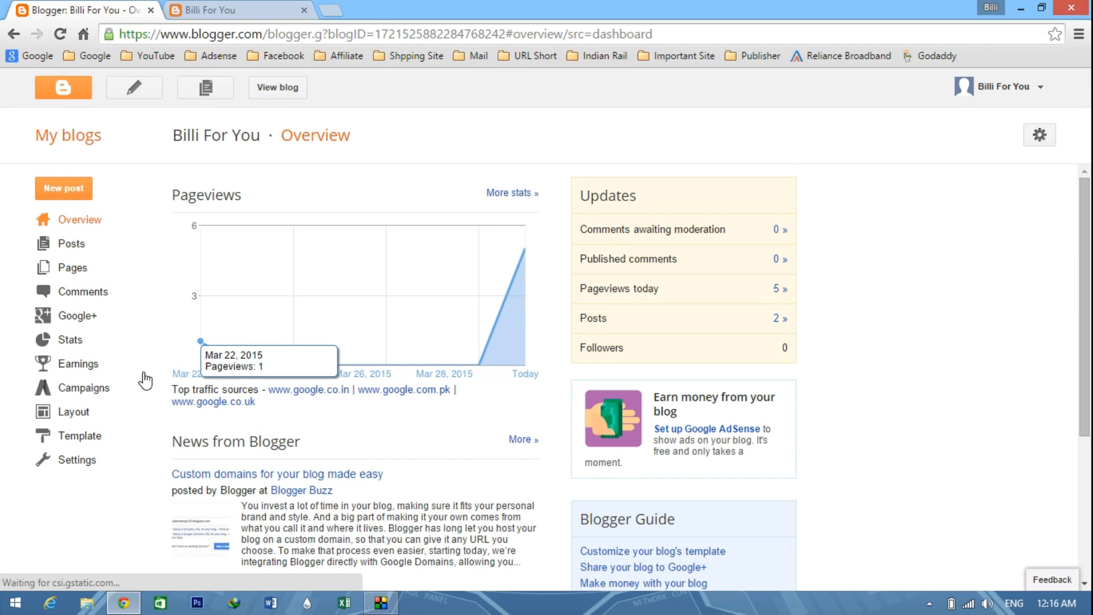
{"action": "left_click", "coordinate": [85, 461]}
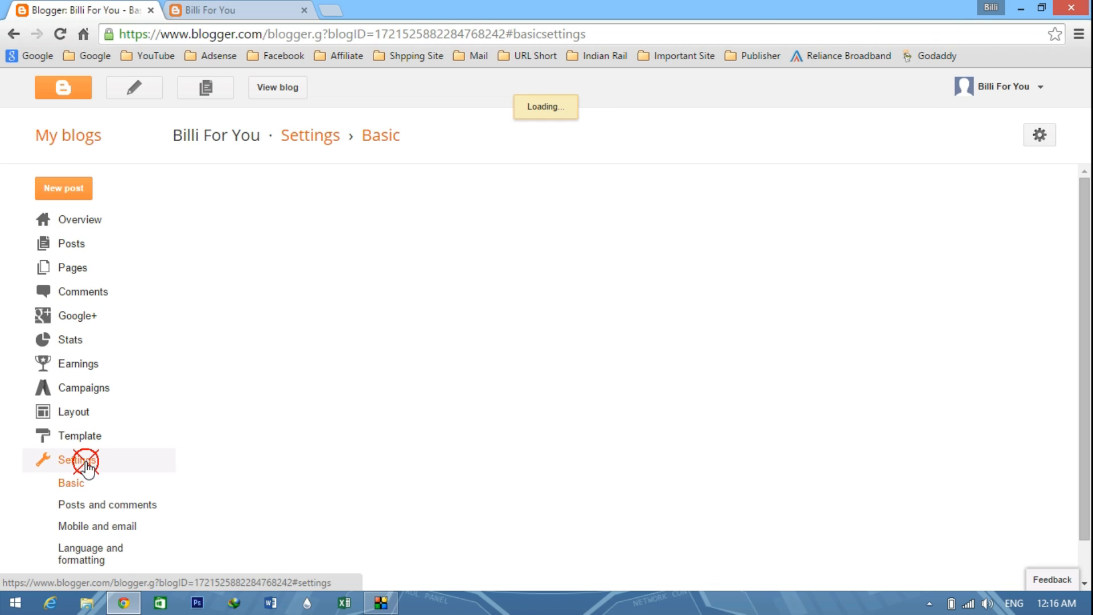
{"action": "left_click", "coordinate": [456, 309]}
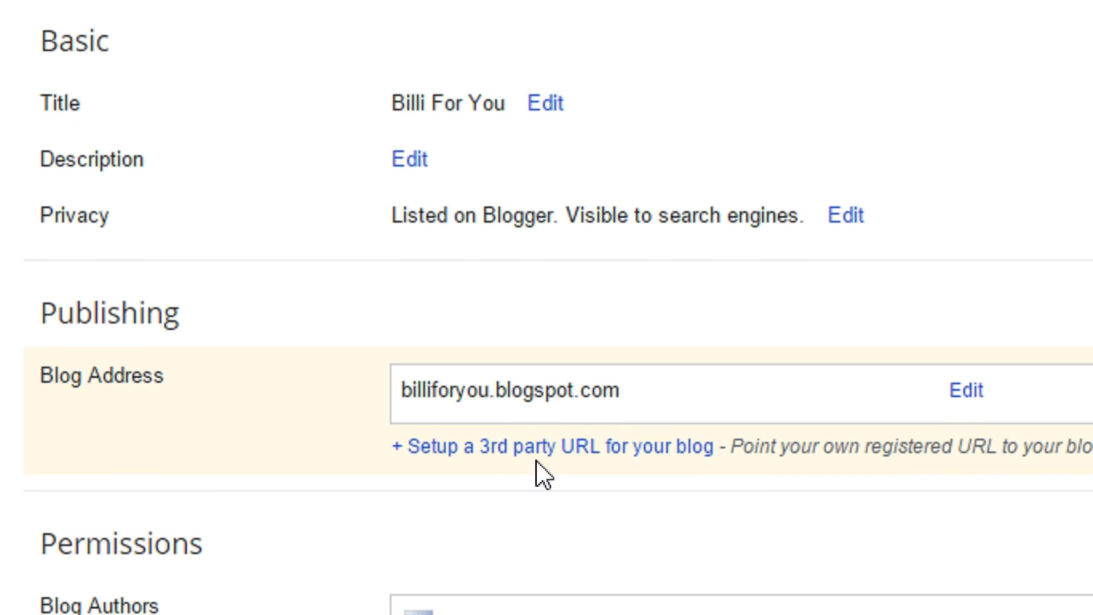
{"action": "left_click", "coordinate": [648, 458]}
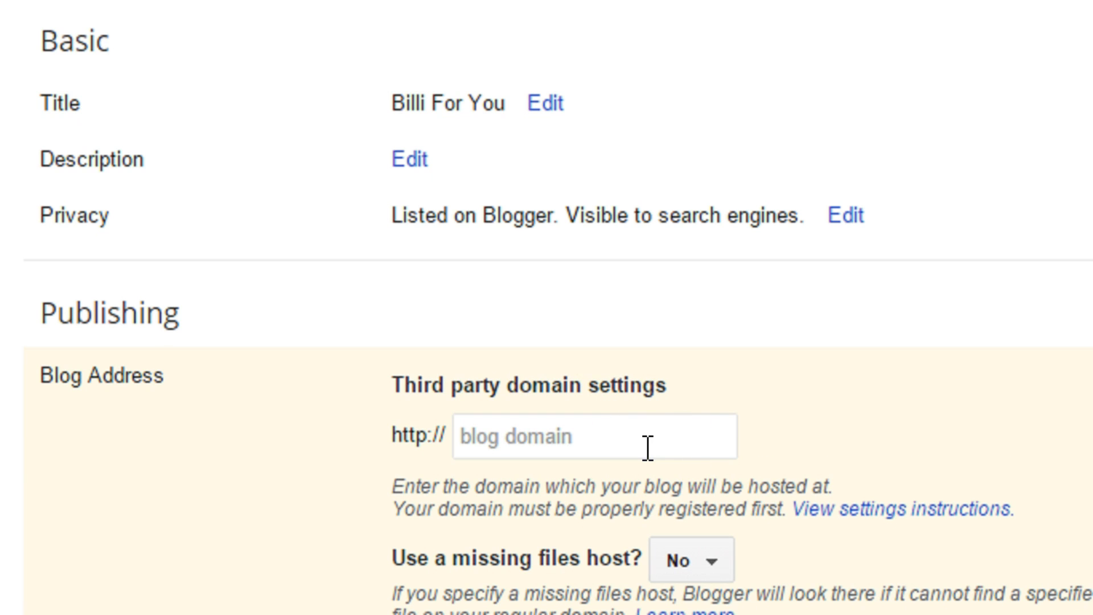
{"action": "scroll", "coordinate": [640, 561], "scroll_direction": "down", "scroll_amount": 3}
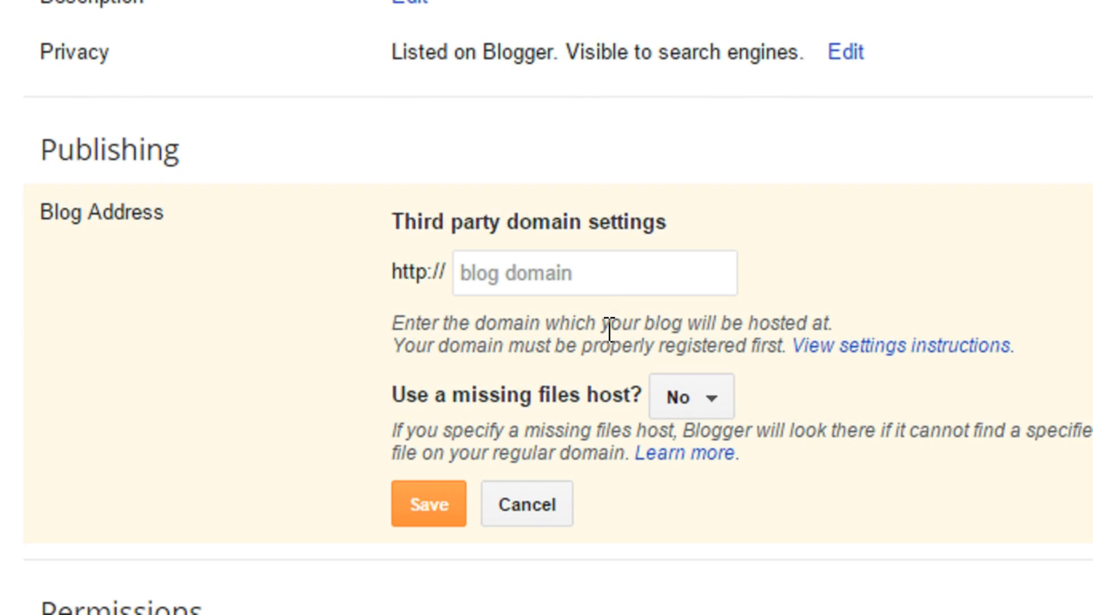
{"action": "left_click", "coordinate": [607, 273]}
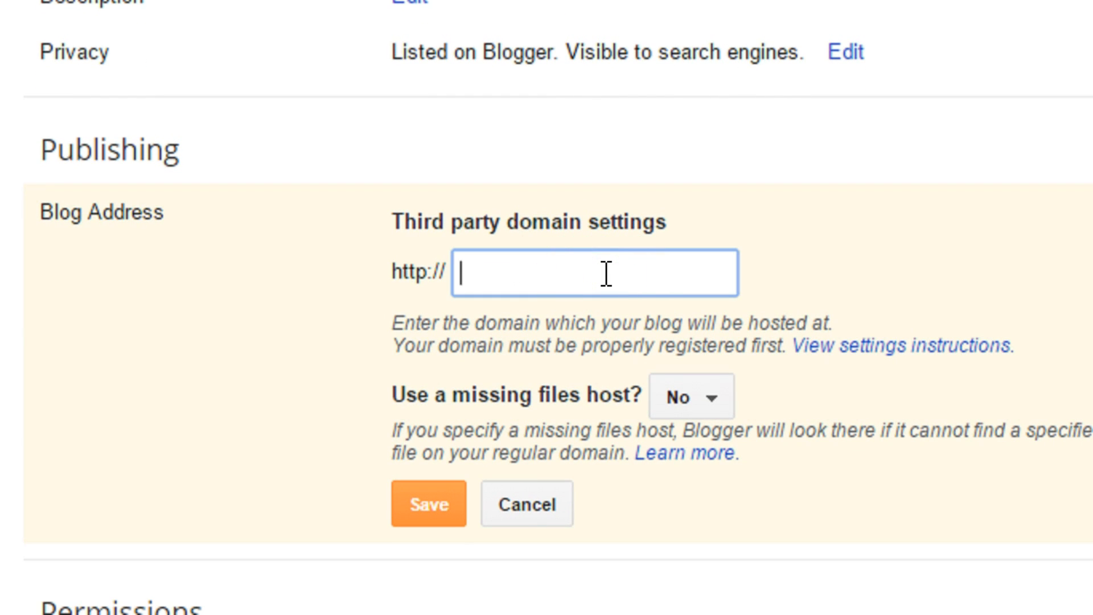
{"action": "type", "text": "www"}
{"action": "type", "text": "."}
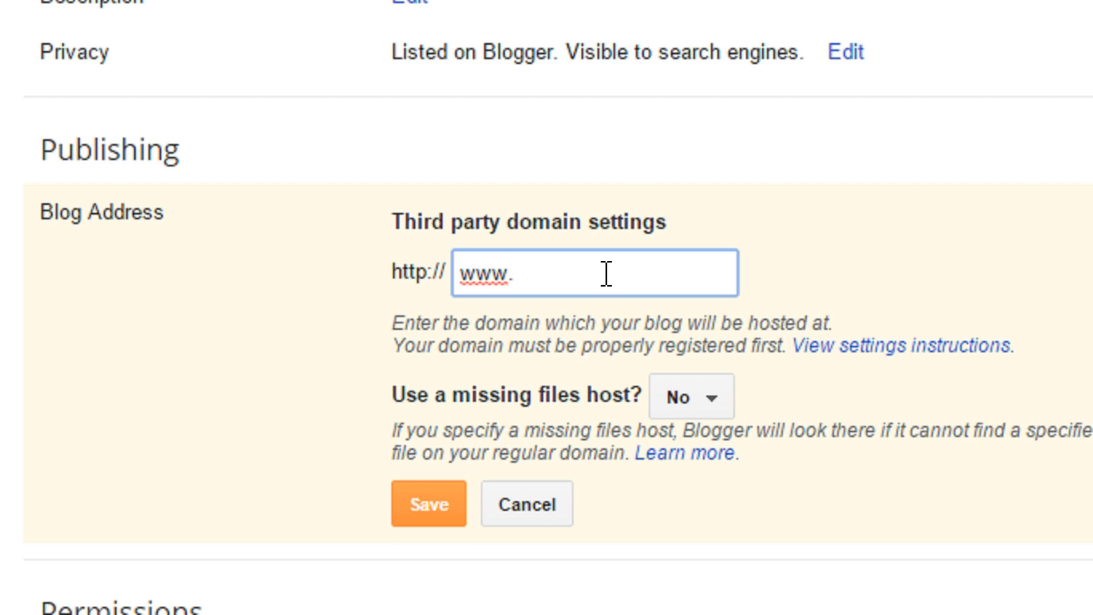
{"action": "type", "text": "nazzo.in"}
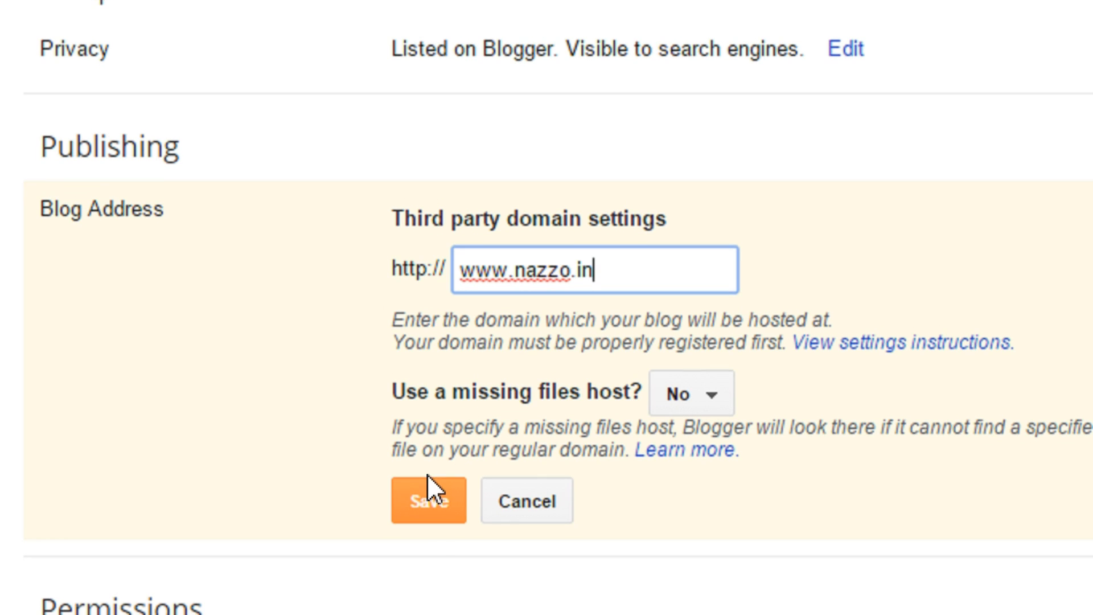
{"action": "left_click", "coordinate": [434, 515]}
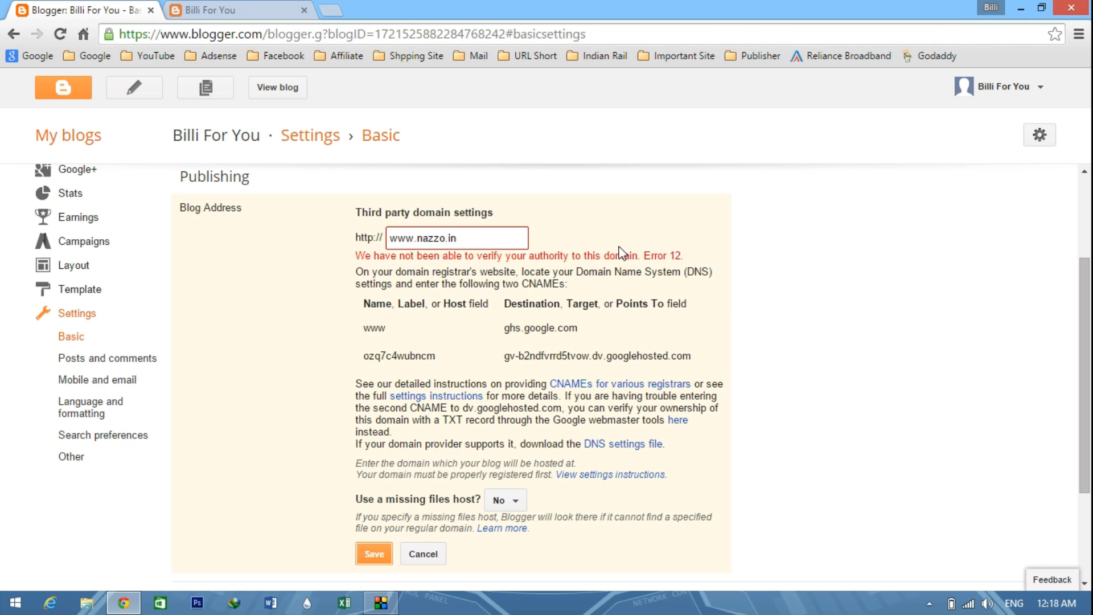
- Open Google Webmaster Tools in a new browser tab and activate the address field for adding a site
{"action": "left_click", "coordinate": [336, 8]}
{"action": "left_click", "coordinate": [114, 7]}
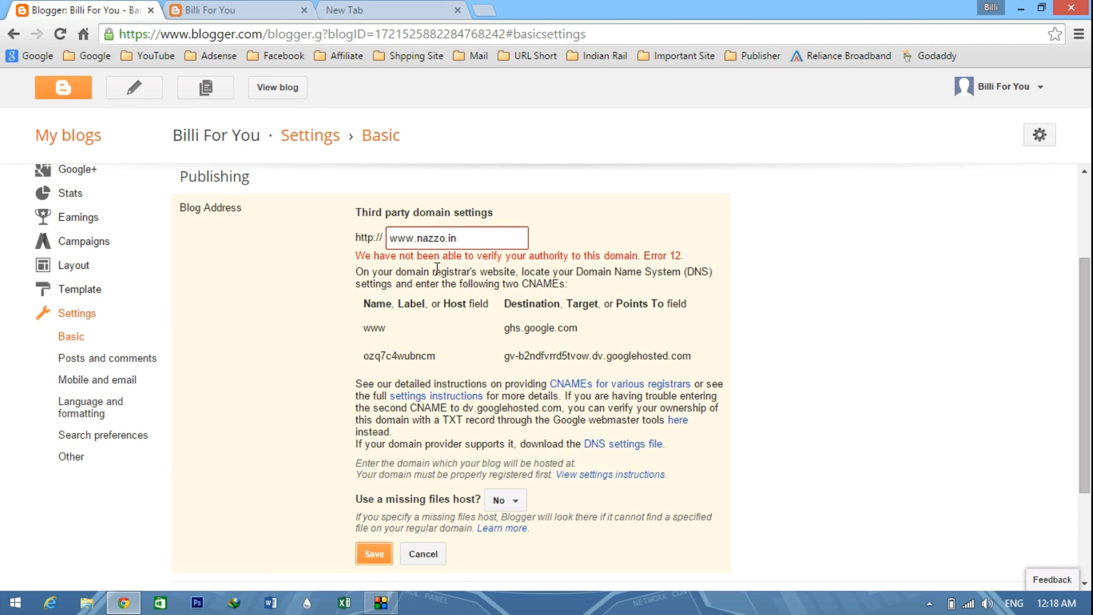
{"action": "left_click", "coordinate": [319, 14]}
{"action": "left_click", "coordinate": [84, 57]}
{"action": "left_click", "coordinate": [122, 243]}
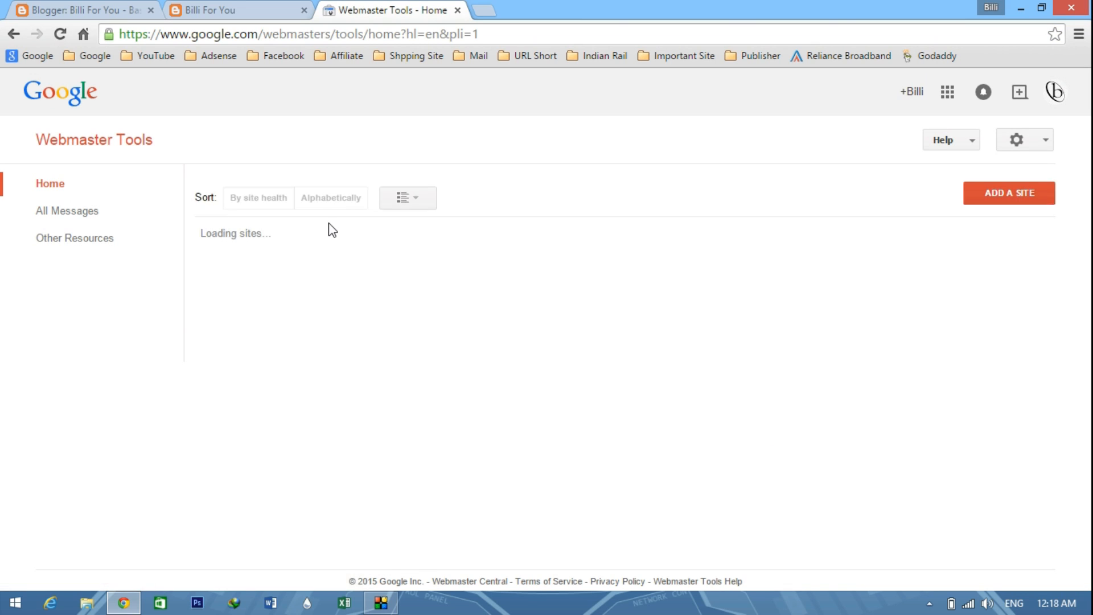
{"action": "left_click", "coordinate": [648, 471]}
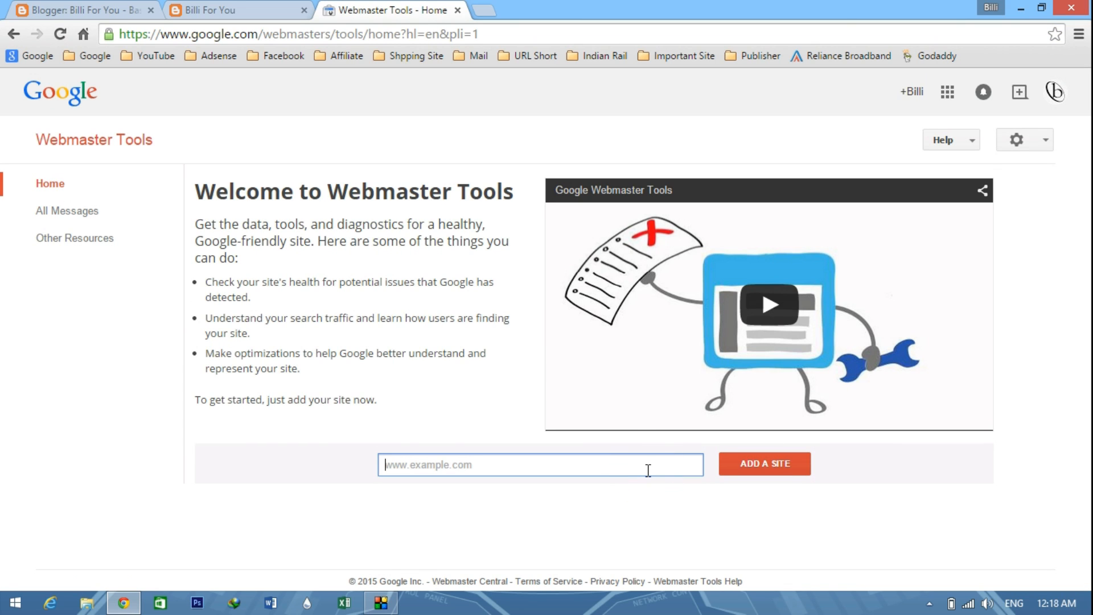
{"action": "left_click", "coordinate": [642, 469]}
- Go back to the Blogger domain settings and follow the link for verifying ownership with a TXT record, leaving the page with unsaved changes
{"action": "left_click", "coordinate": [59, 9]}
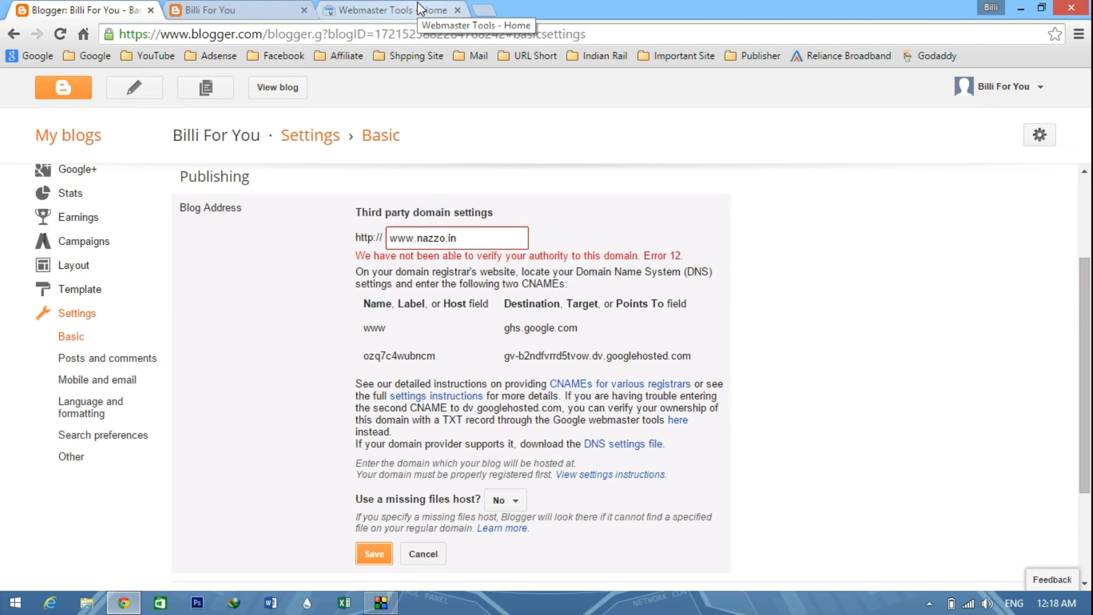
{"action": "left_click", "coordinate": [702, 428]}
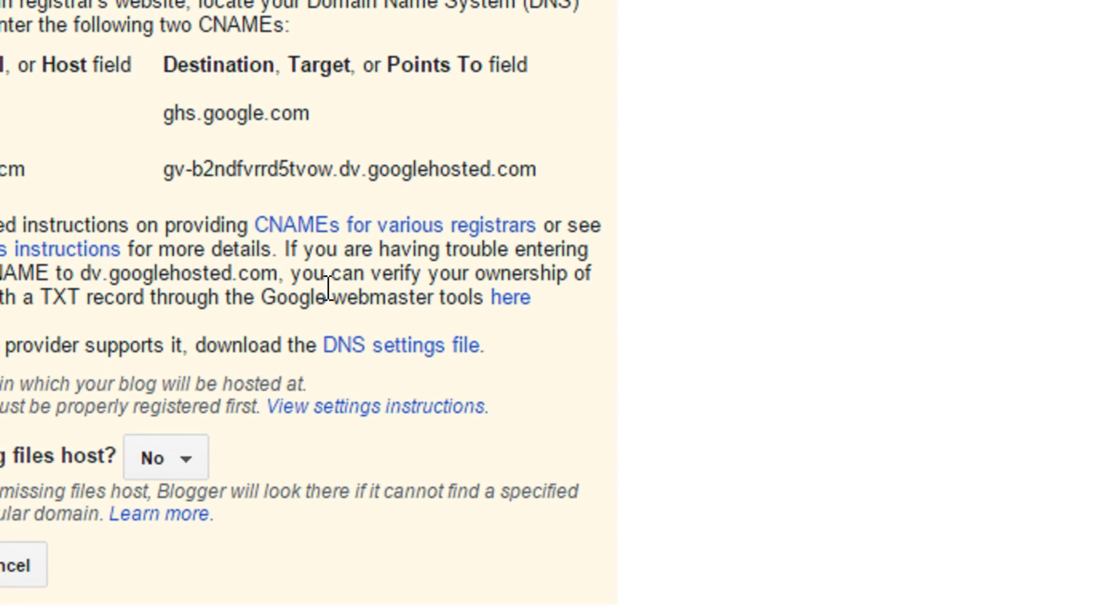
{"action": "left_click_drag", "start_coordinate": [259, 297], "coordinate": [549, 303]}
{"action": "left_click", "coordinate": [551, 310]}
{"action": "left_click", "coordinate": [523, 300]}
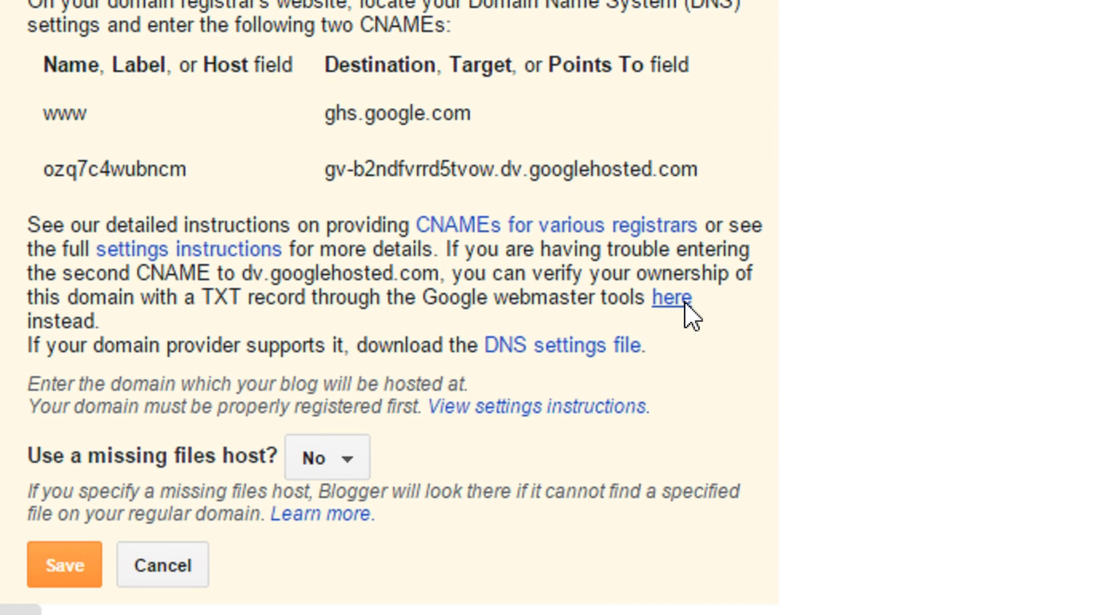
{"action": "left_click", "coordinate": [684, 302]}
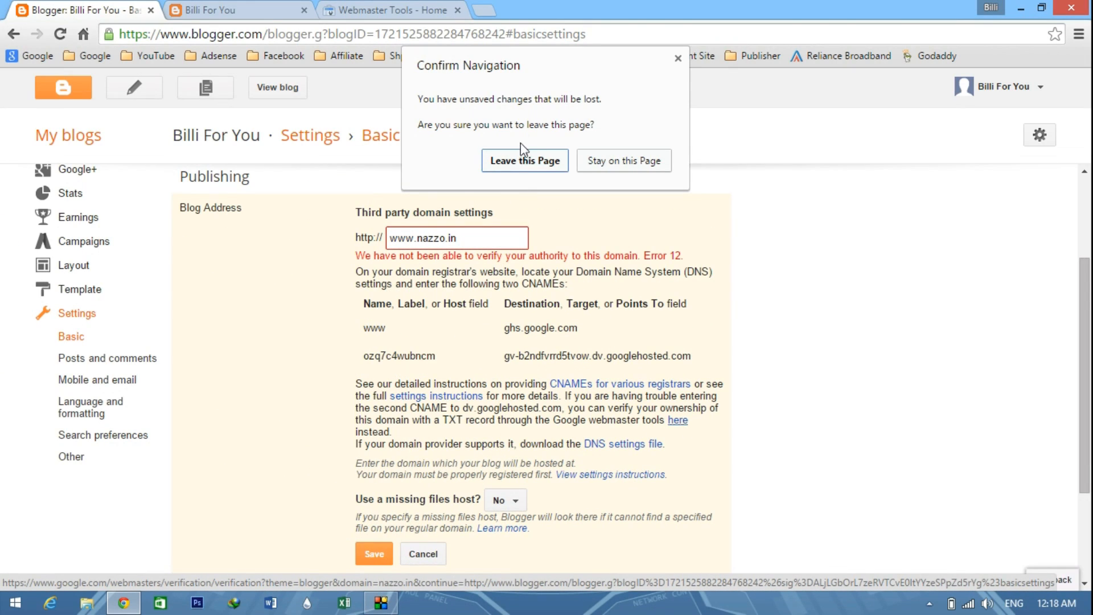
{"action": "left_click", "coordinate": [524, 164]}
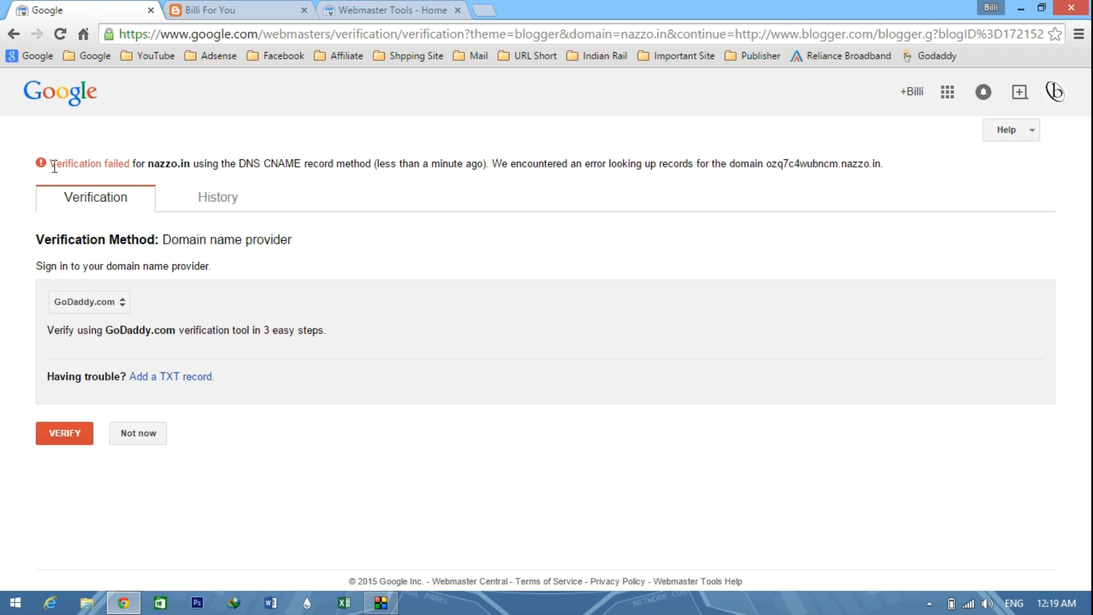
- Choose GoDaddy.com as the domain name provider for verification and look through the other providers on offer
{"action": "left_click_drag", "start_coordinate": [54, 163], "coordinate": [161, 161]}
{"action": "left_click", "coordinate": [95, 305]}
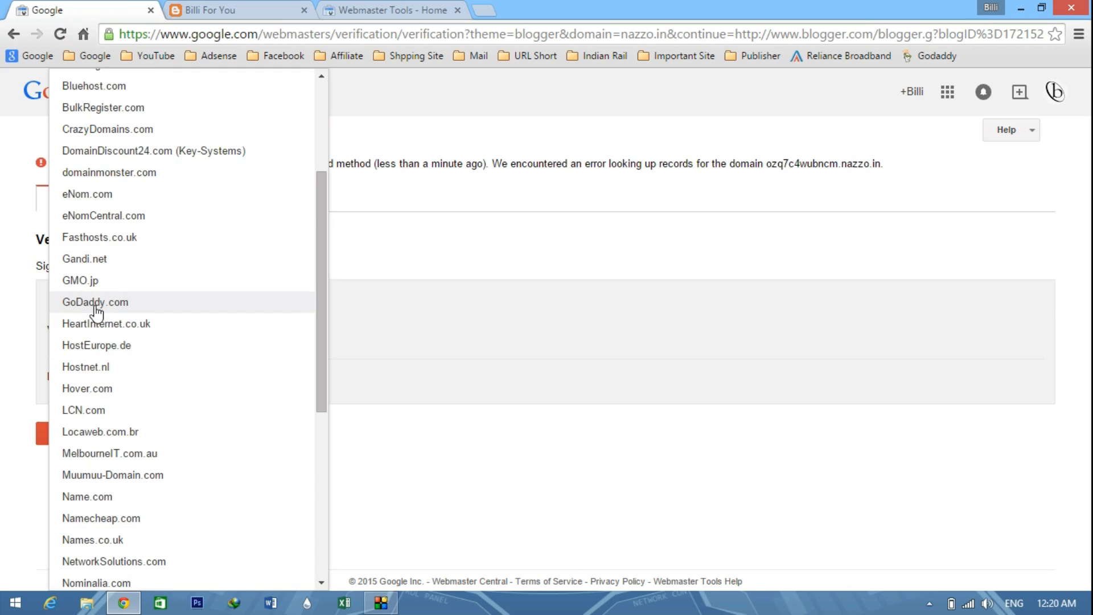
{"action": "left_click", "coordinate": [80, 297]}
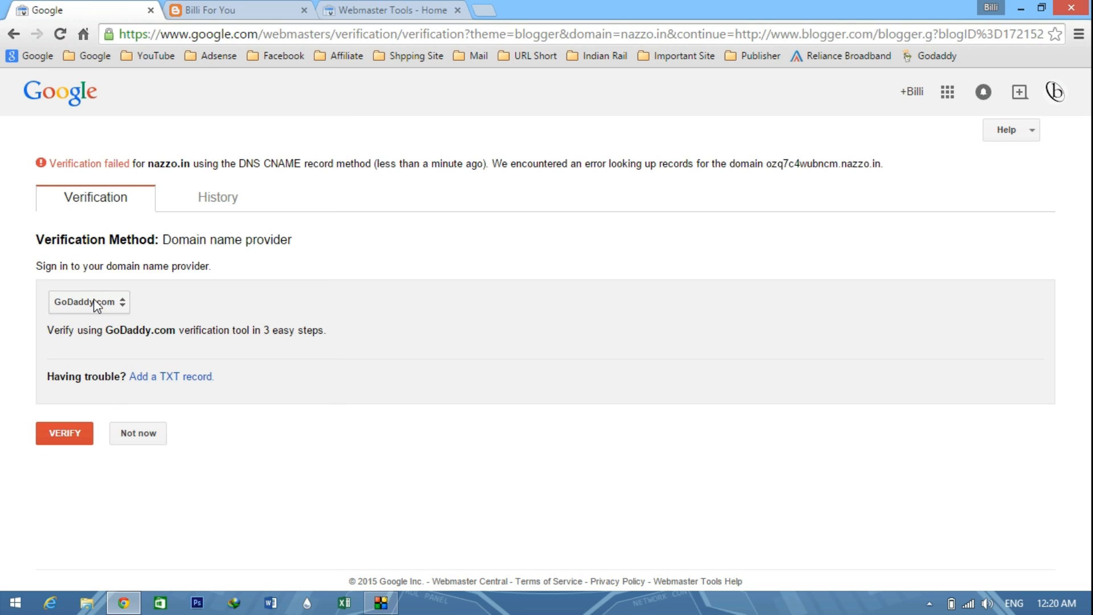
{"action": "left_click", "coordinate": [84, 305]}
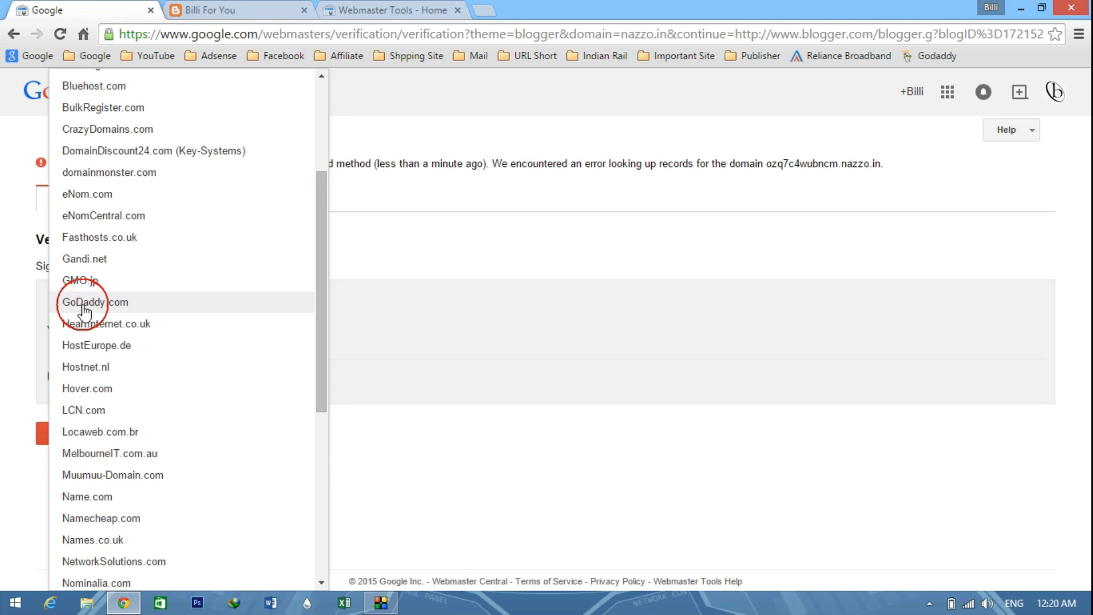
{"action": "left_click_drag", "start_coordinate": [323, 225], "coordinate": [309, 334]}
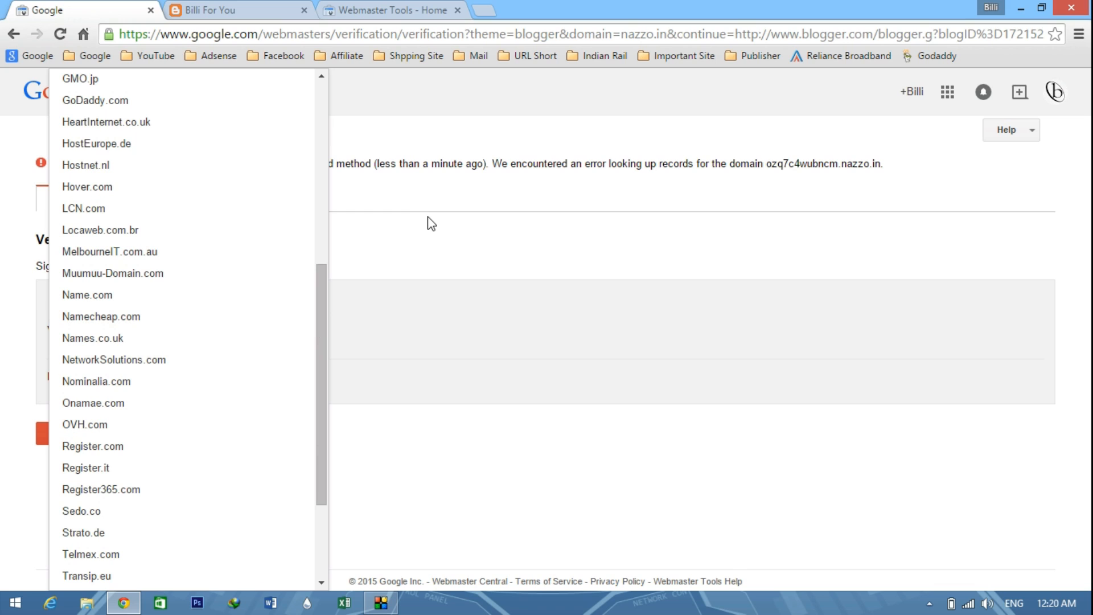
{"action": "left_click", "coordinate": [424, 248]}
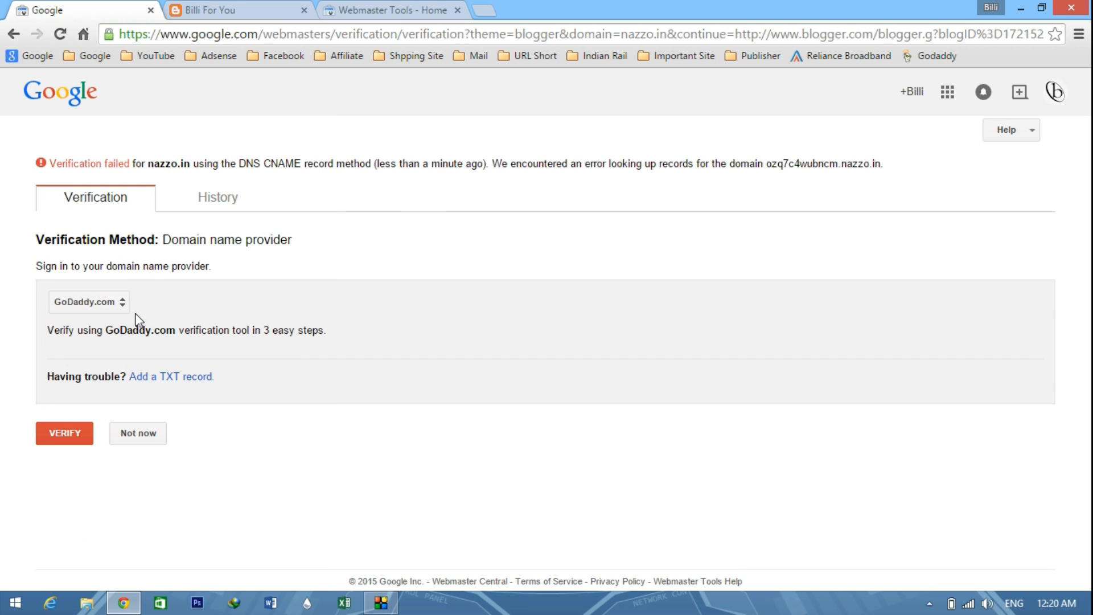
{"action": "left_click", "coordinate": [105, 306]}
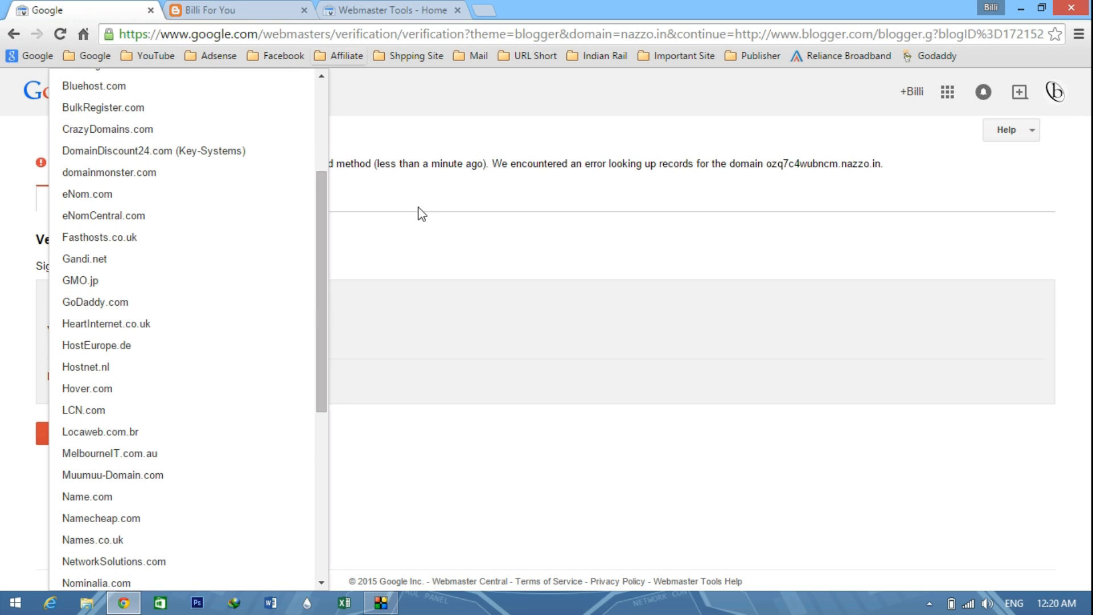
{"action": "left_click", "coordinate": [428, 206]}
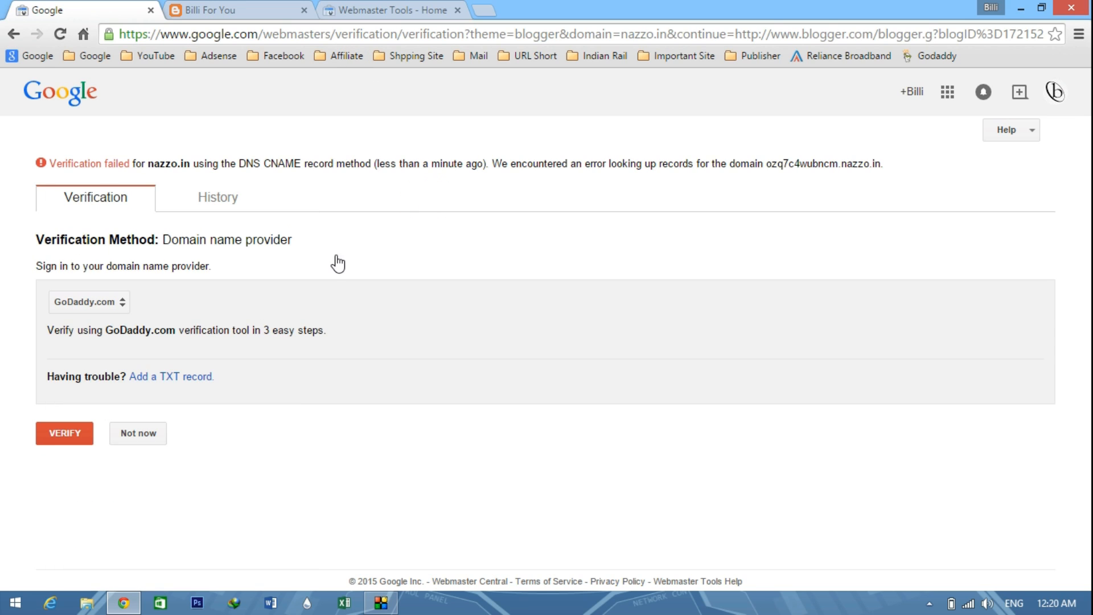
- Start verifying nazzo.in and log in to the GoDaddy account with the prefilled credentials
{"action": "left_click", "coordinate": [66, 433]}
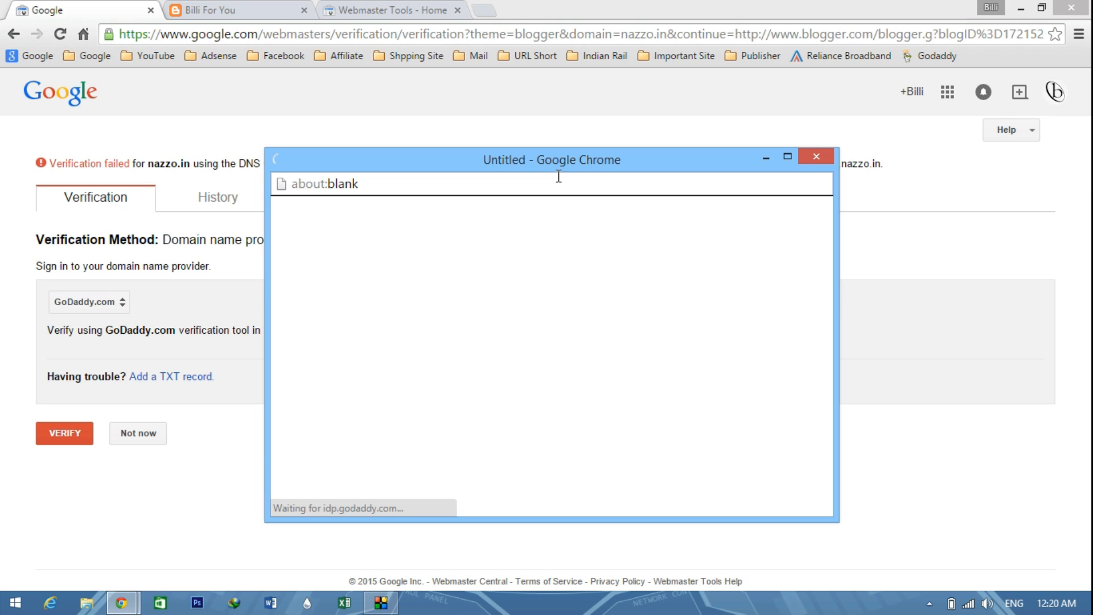
{"action": "left_click_drag", "start_coordinate": [549, 168], "coordinate": [527, 112]}
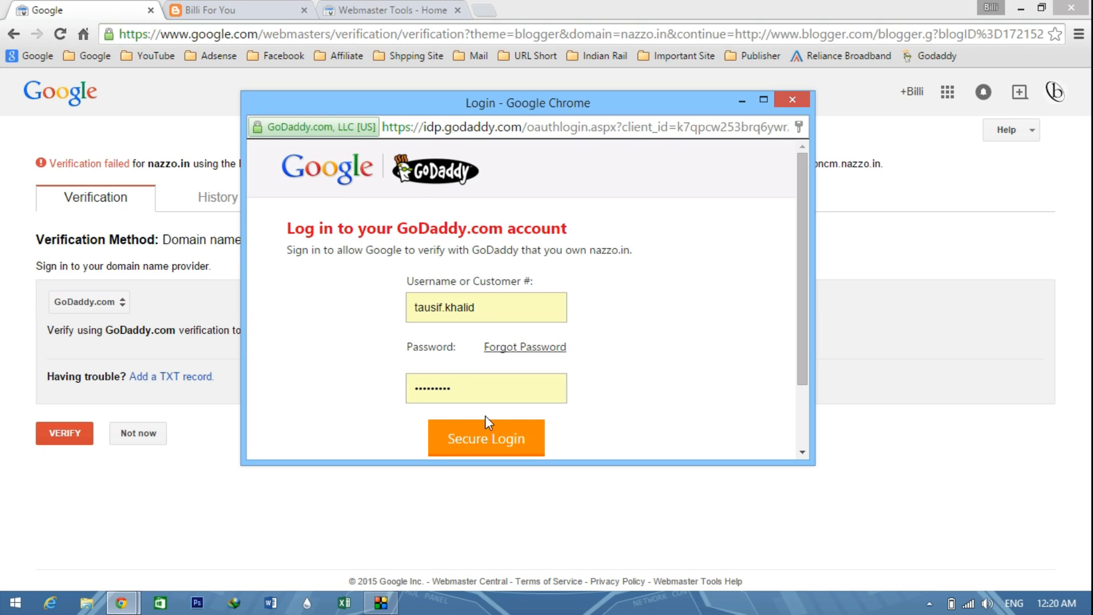
{"action": "left_click", "coordinate": [487, 438]}
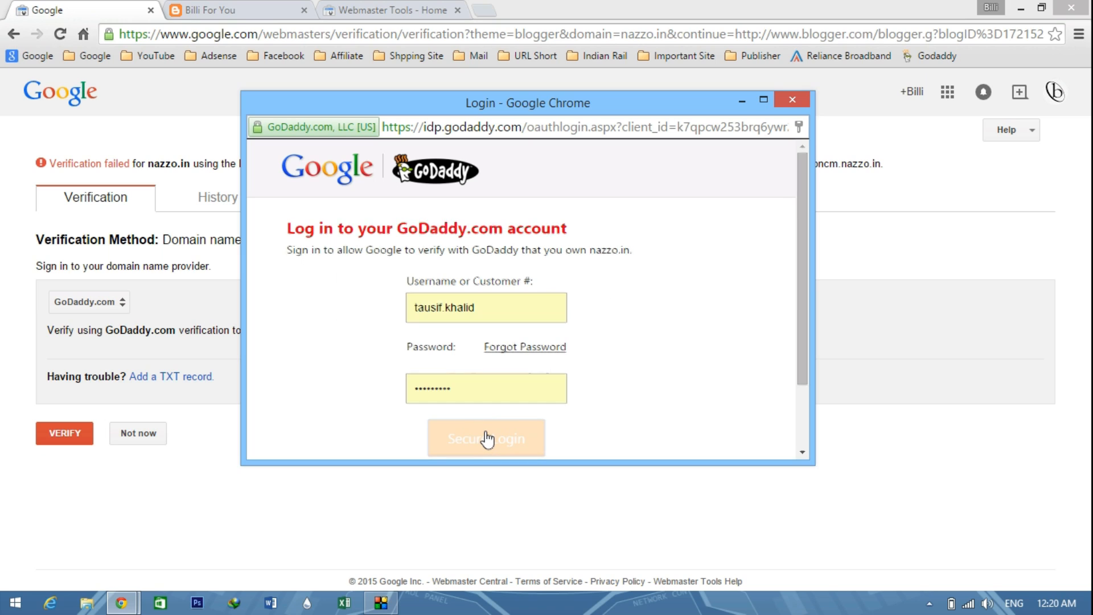
- Allow Google to change the DNS records for nazzo.in and continue from the verification confirmation to Blogger
{"action": "left_click", "coordinate": [391, 251]}
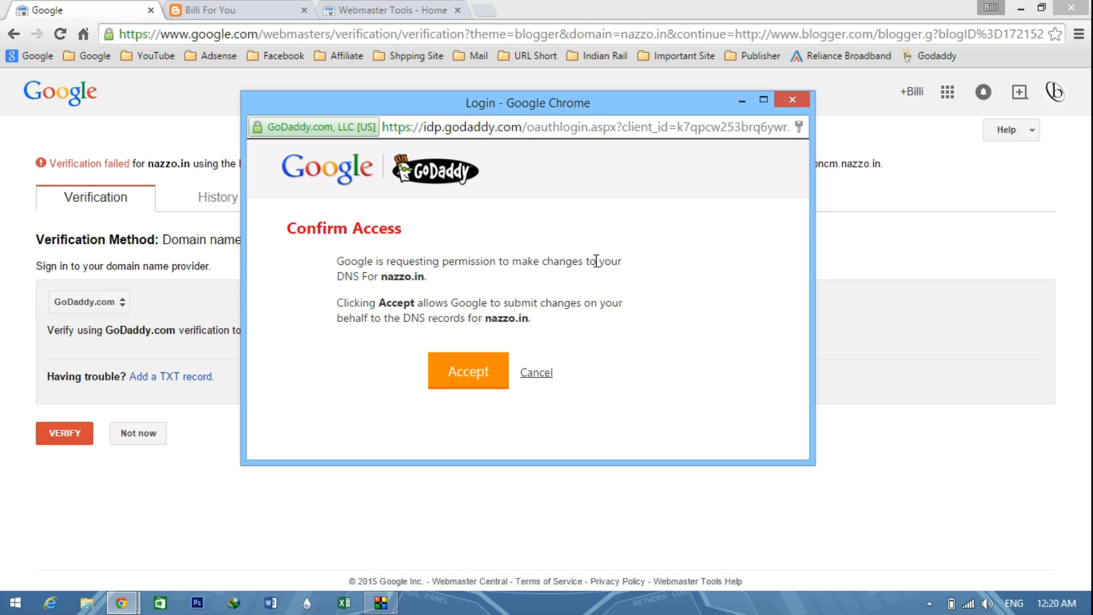
{"action": "double_click", "coordinate": [405, 276]}
{"action": "left_click", "coordinate": [384, 276]}
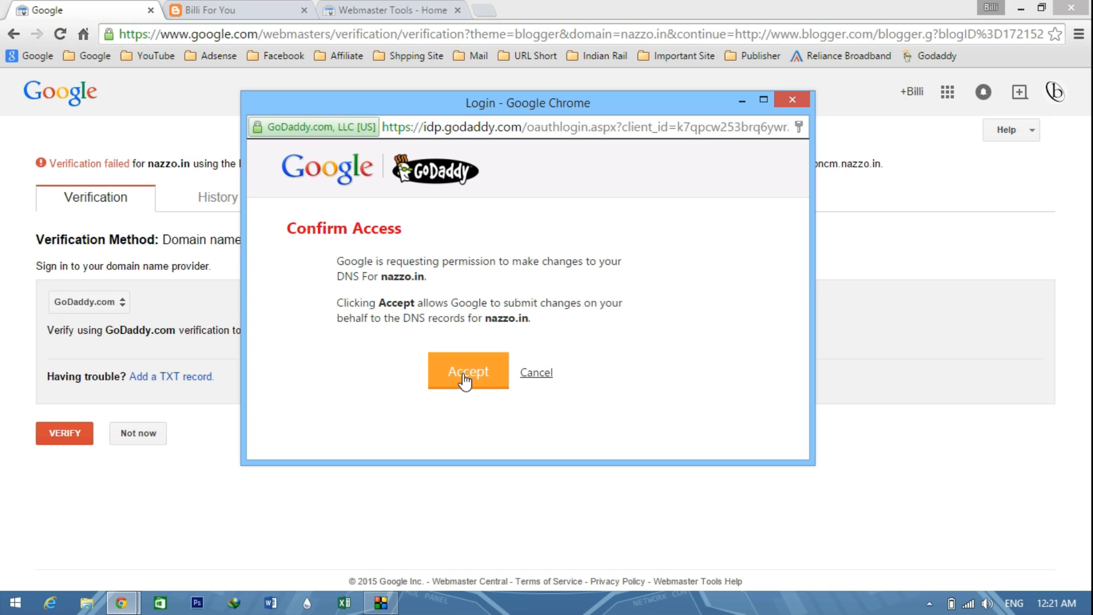
{"action": "left_click", "coordinate": [465, 380]}
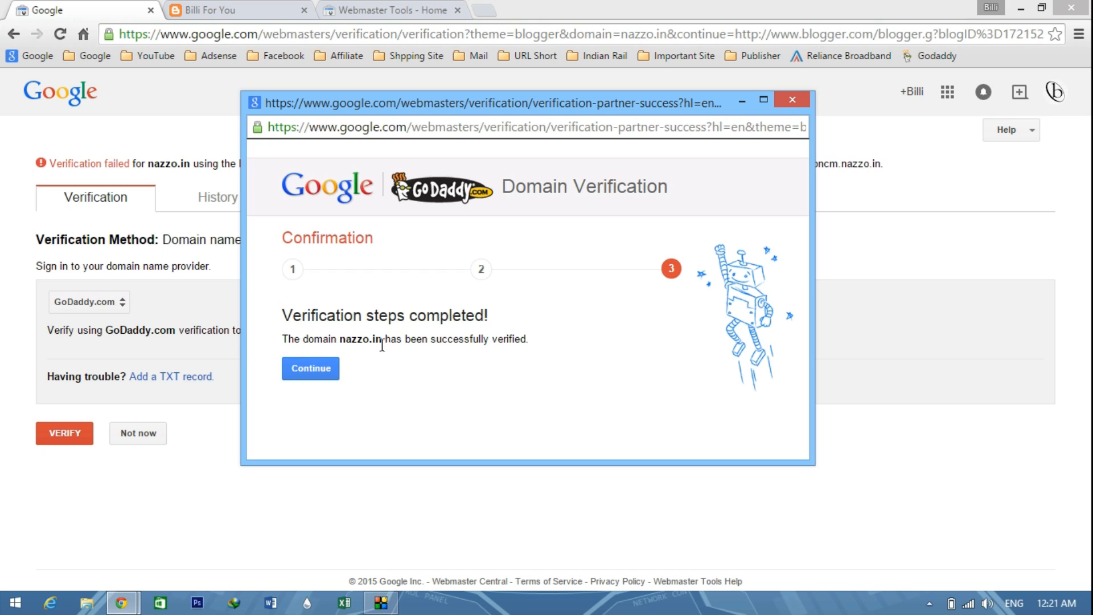
{"action": "left_click_drag", "start_coordinate": [383, 339], "coordinate": [342, 337]}
{"action": "left_click", "coordinate": [317, 380]}
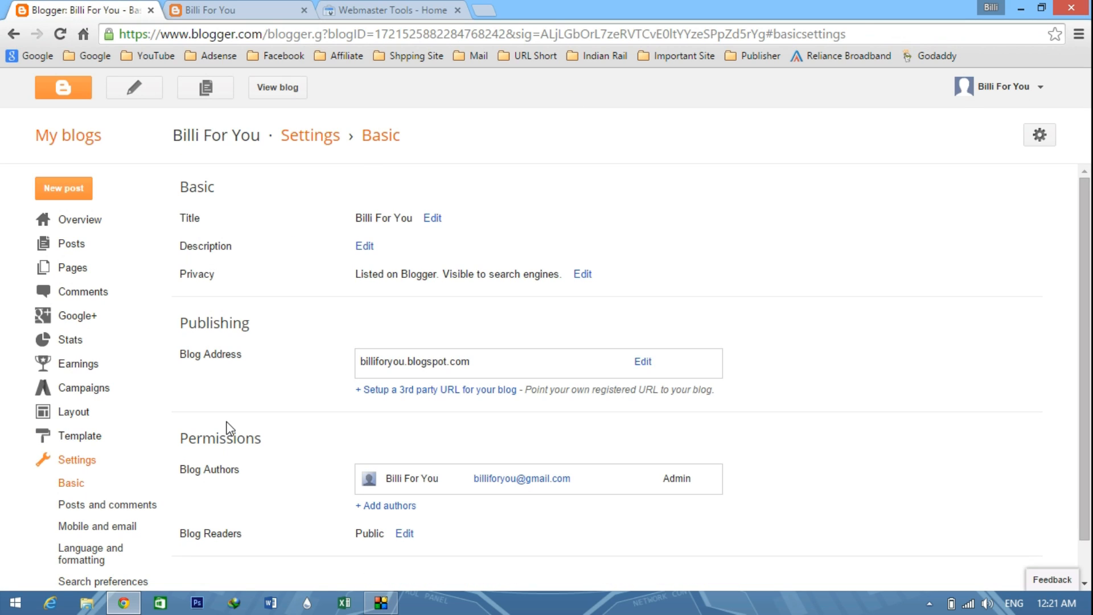
{"action": "left_click", "coordinate": [643, 359]}
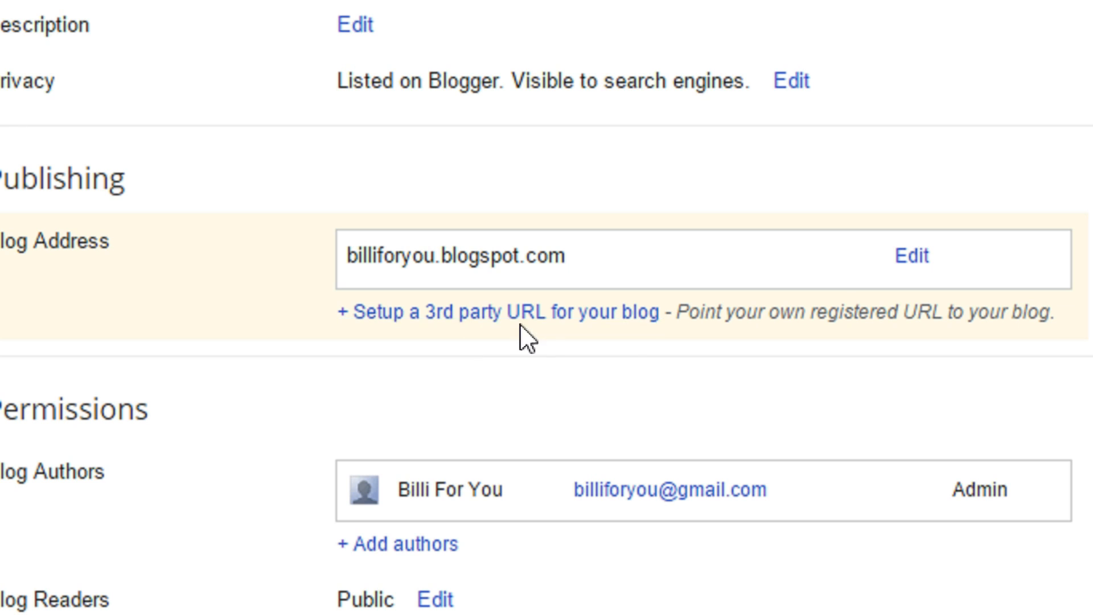
{"action": "left_click", "coordinate": [569, 316]}
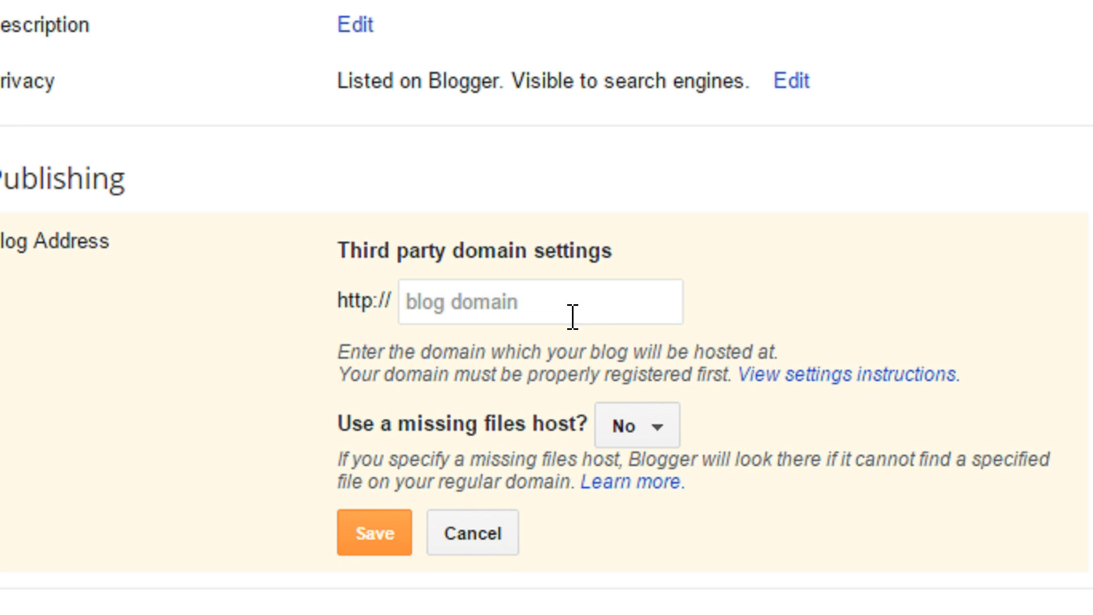
{"action": "left_click", "coordinate": [601, 309]}
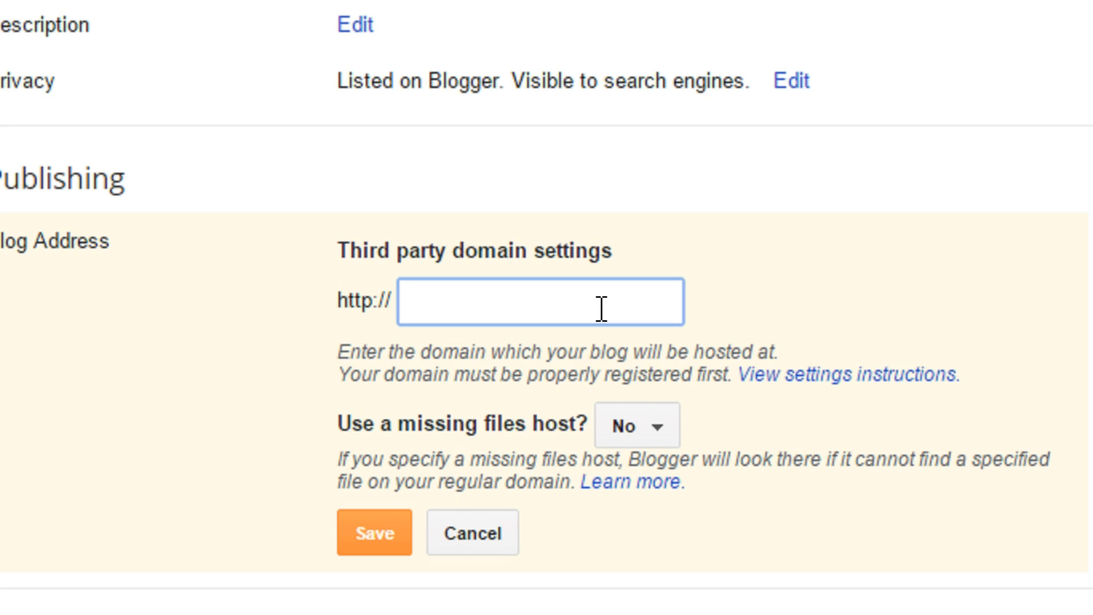
{"action": "type", "text": "www.nazzo"}
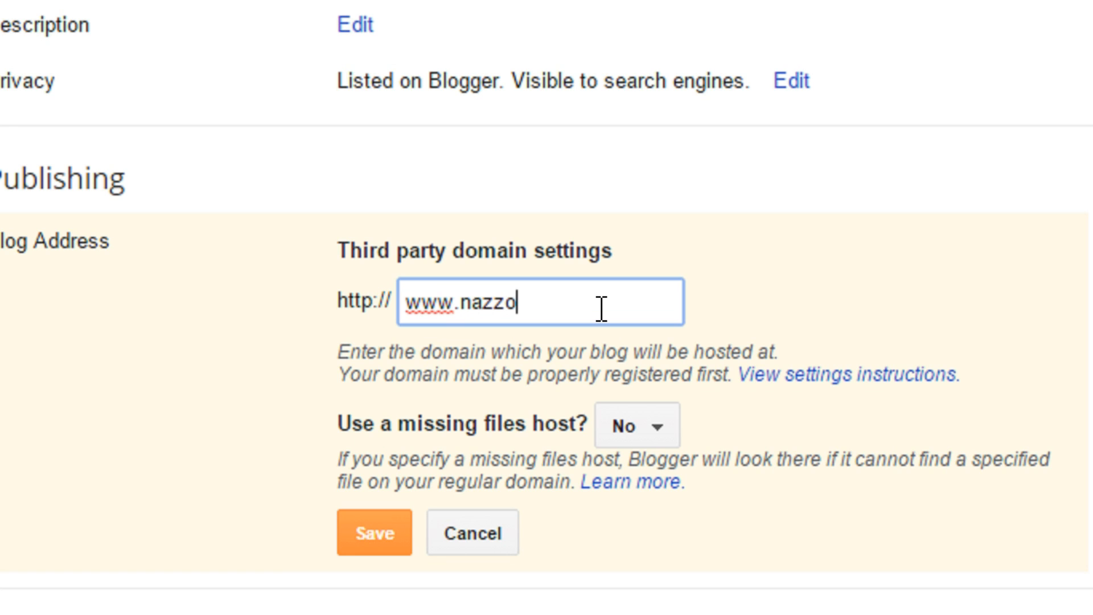
{"action": "type", "text": ".in"}
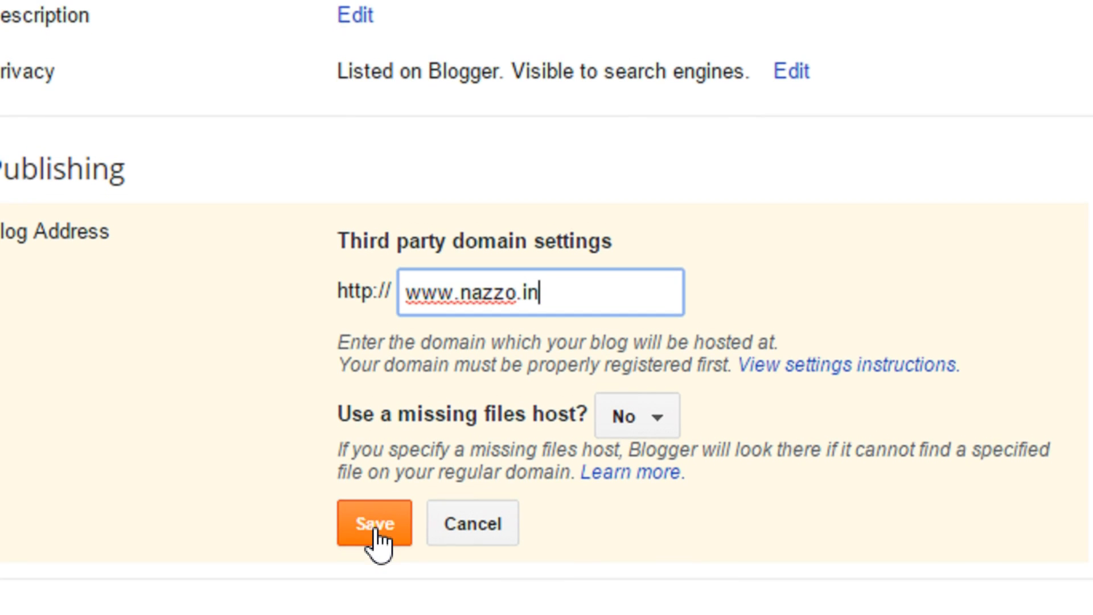
{"action": "left_click", "coordinate": [374, 529]}
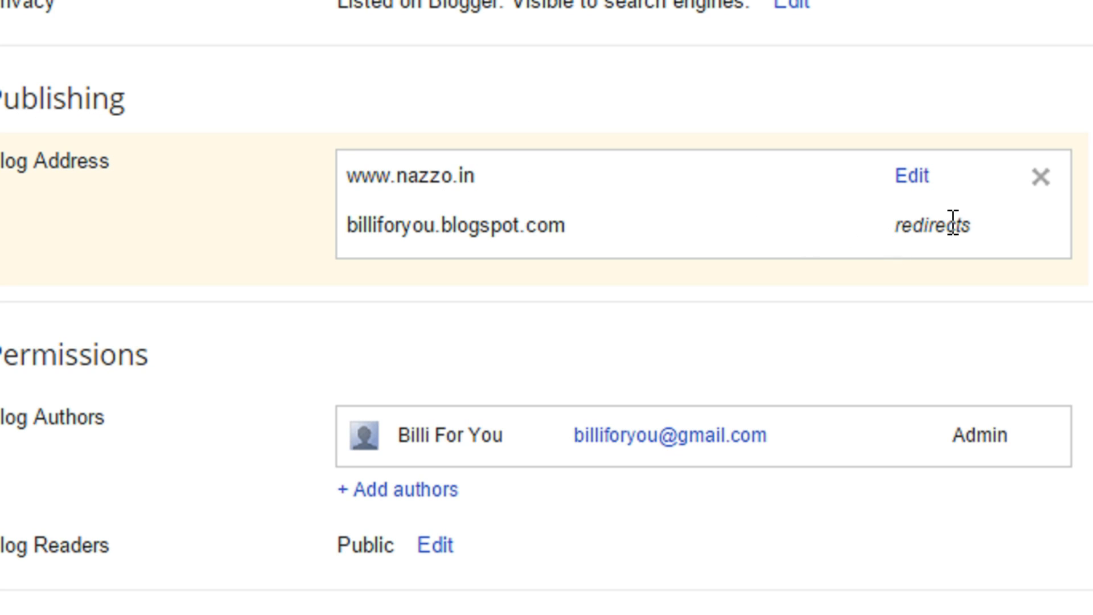
{"action": "left_click", "coordinate": [901, 177]}
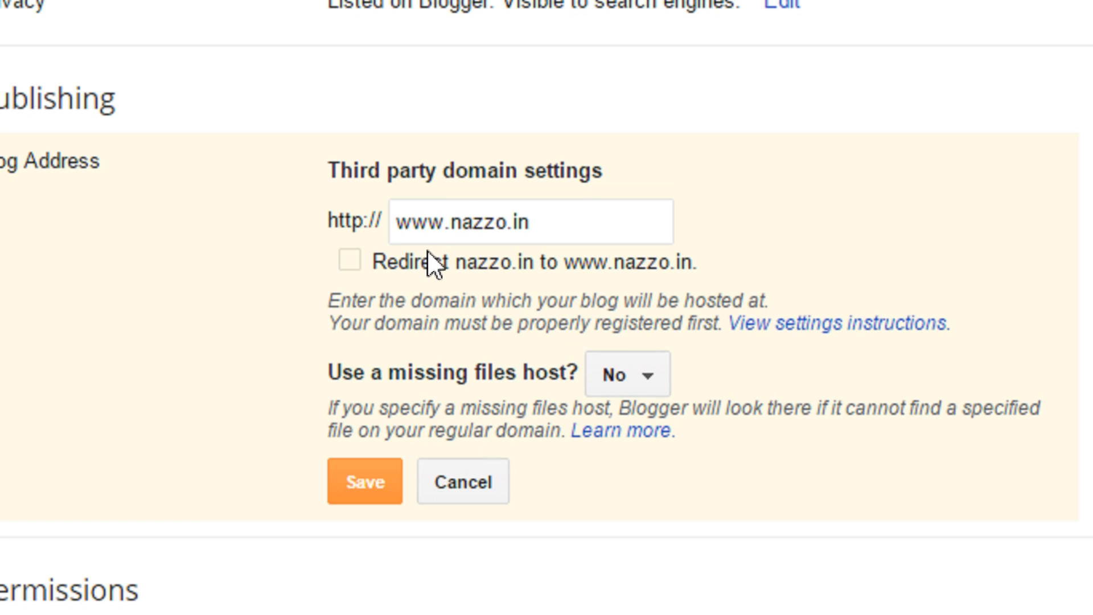
{"action": "scroll", "coordinate": [365, 399], "scroll_direction": "down", "scroll_amount": 1}
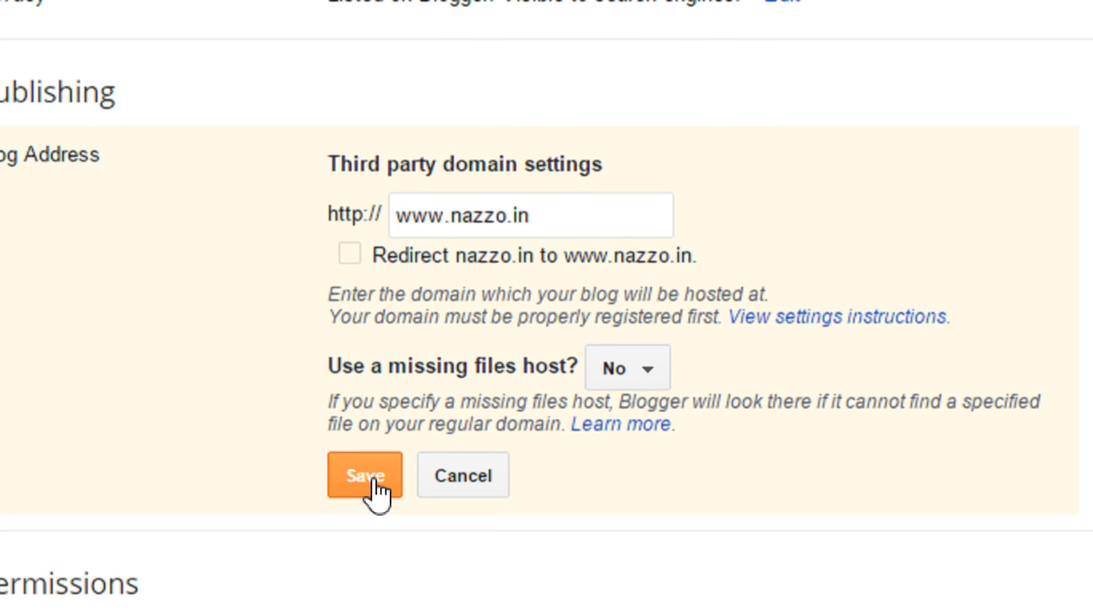
{"action": "left_click", "coordinate": [353, 256]}
{"action": "left_click", "coordinate": [367, 484]}
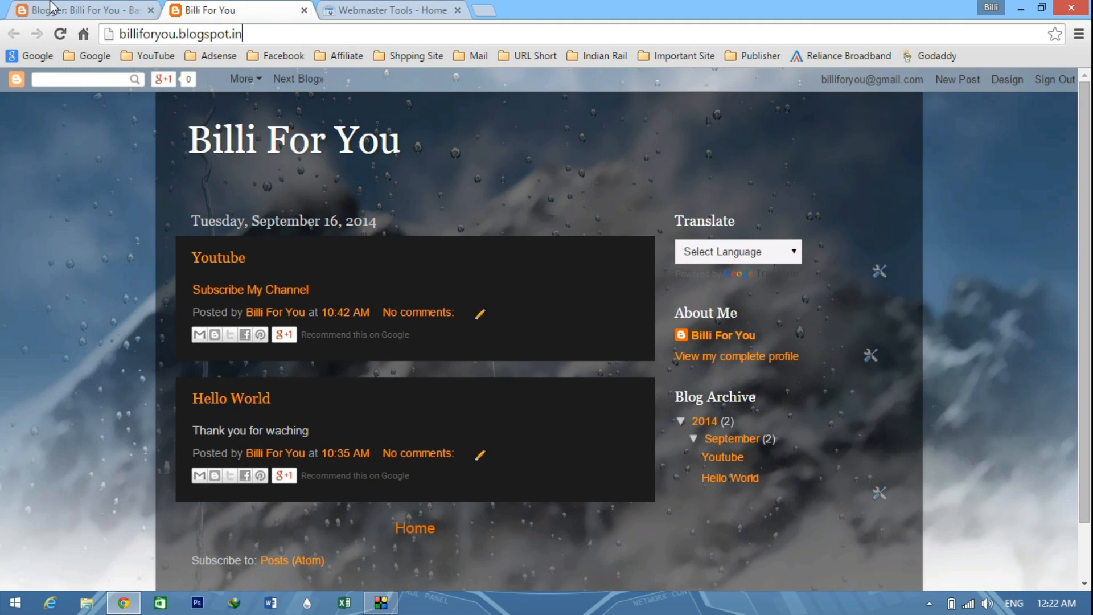
{"action": "left_click", "coordinate": [50, 9]}
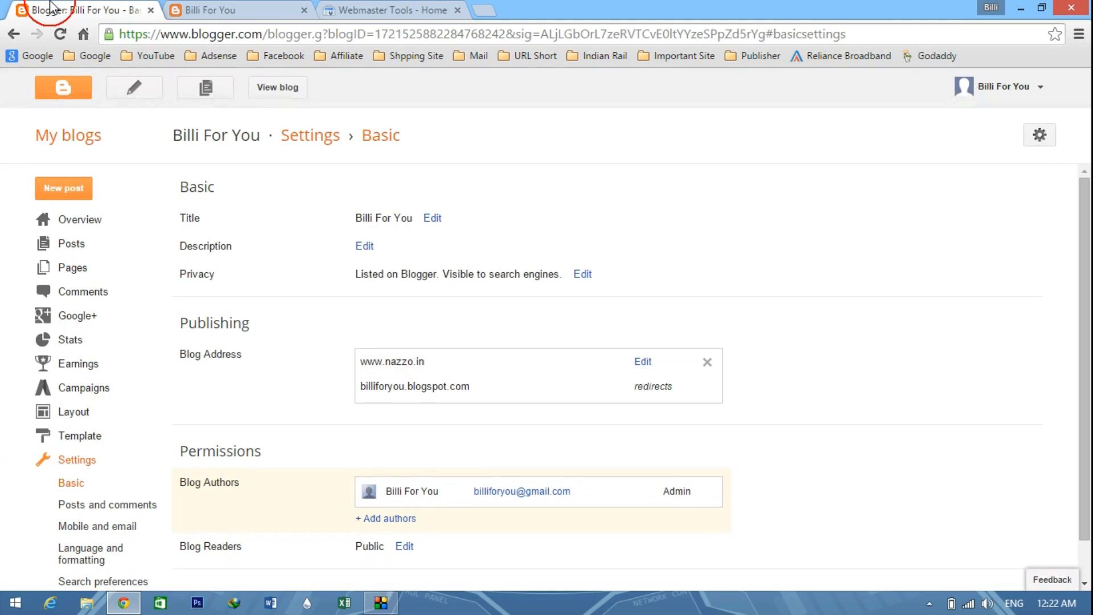
{"action": "left_click", "coordinate": [304, 10]}
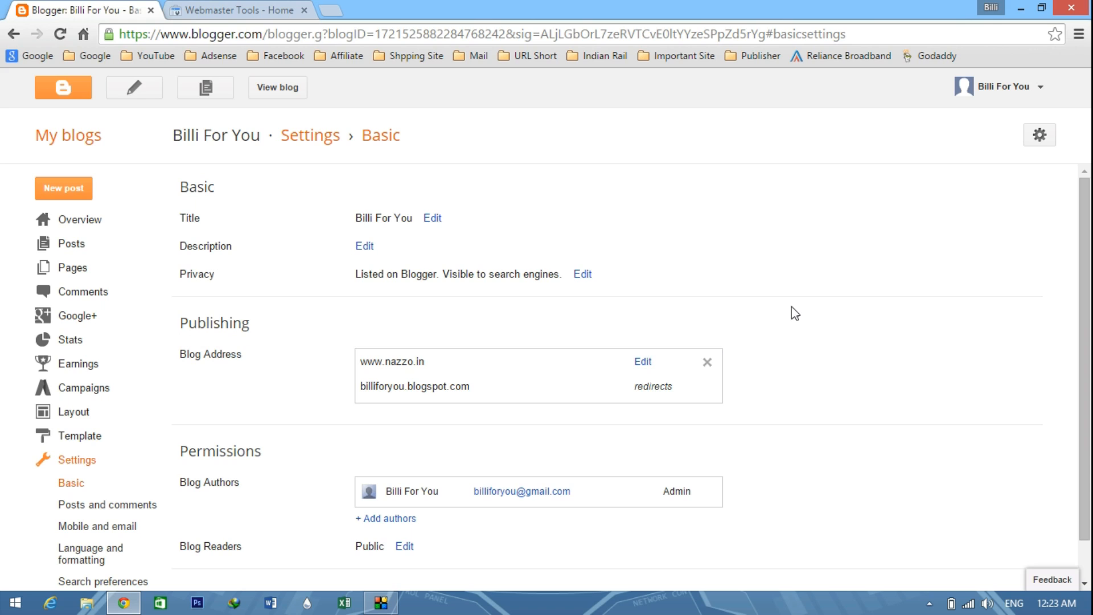
{"action": "left_click", "coordinate": [644, 362]}
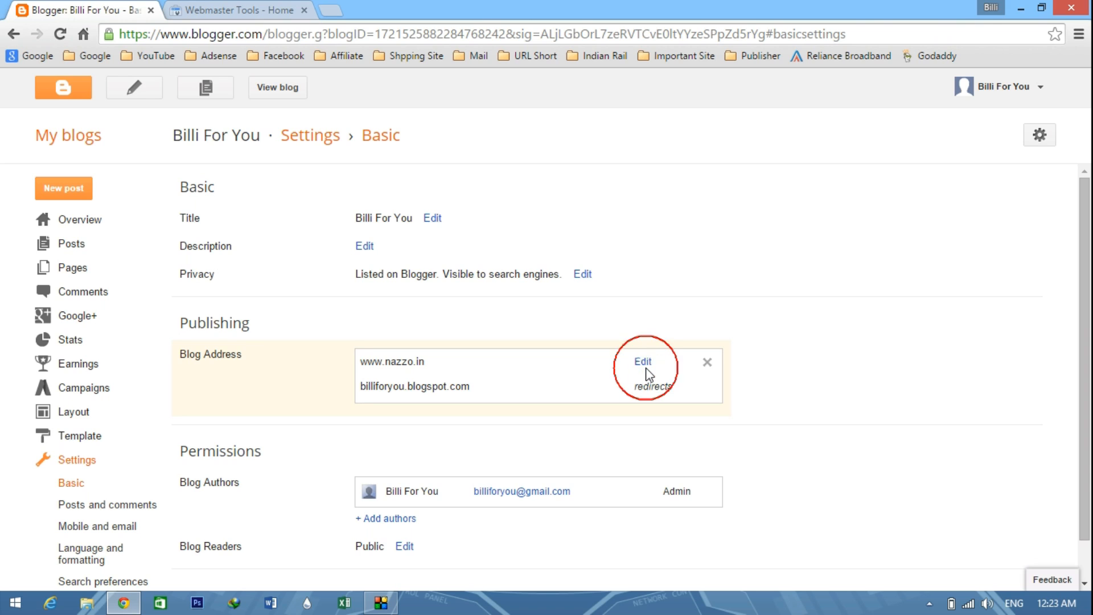
{"action": "left_click", "coordinate": [367, 404]}
{"action": "left_click", "coordinate": [374, 514]}
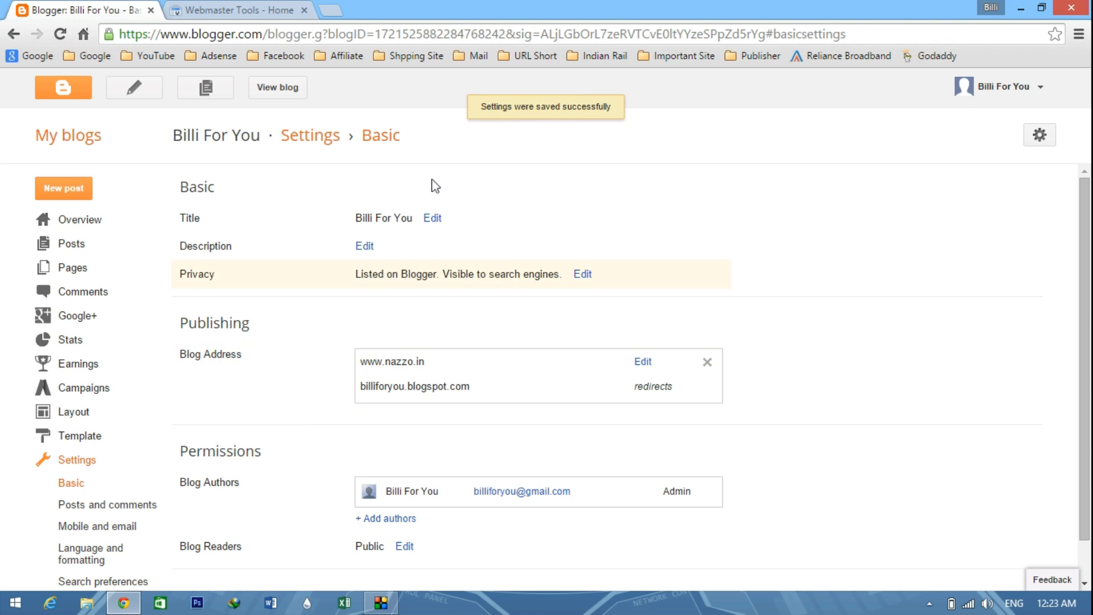
{"action": "left_click", "coordinate": [278, 92]}
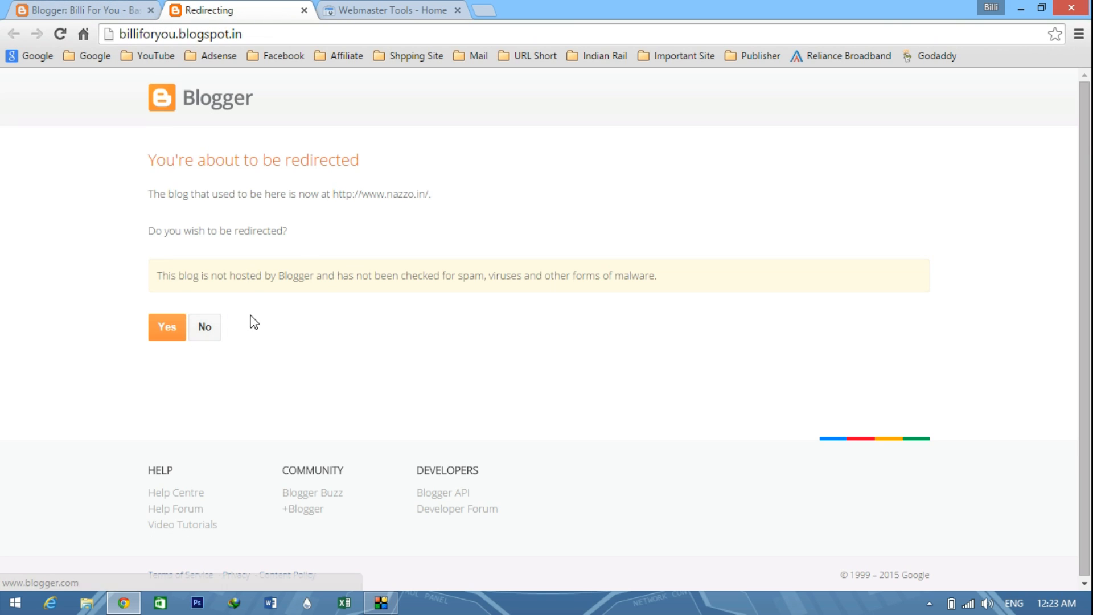
{"action": "left_click", "coordinate": [106, 7]}
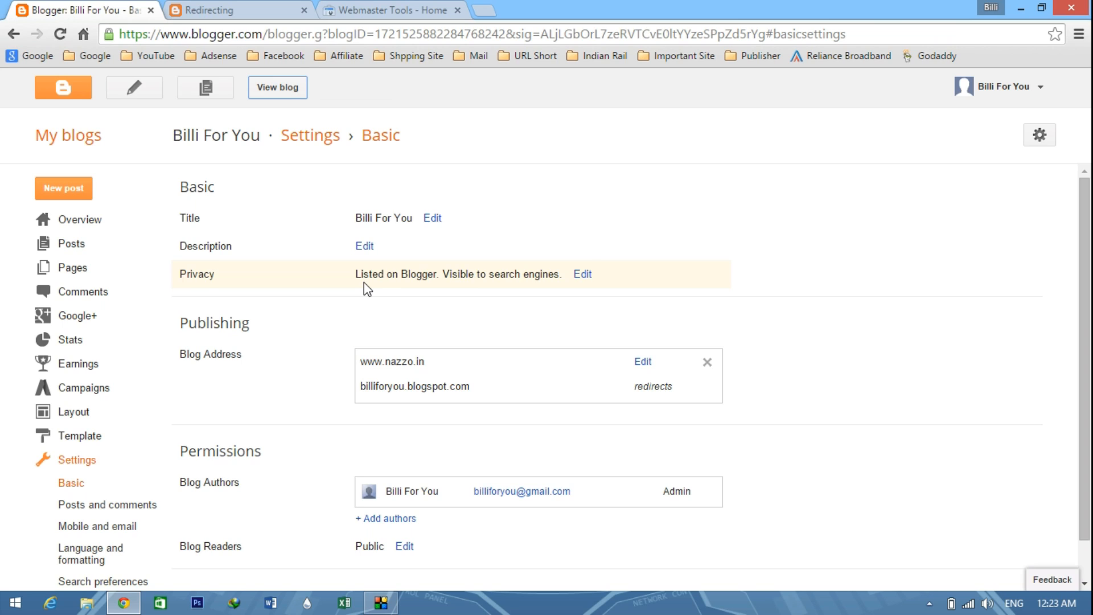
{"action": "left_click", "coordinate": [292, 91]}
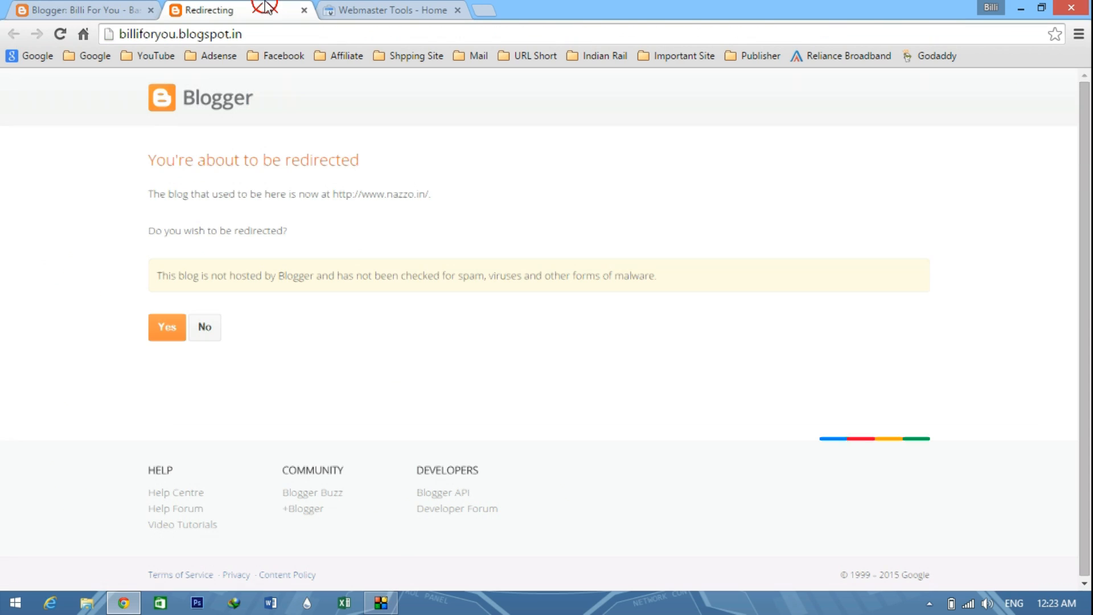
{"action": "left_click", "coordinate": [182, 36]}
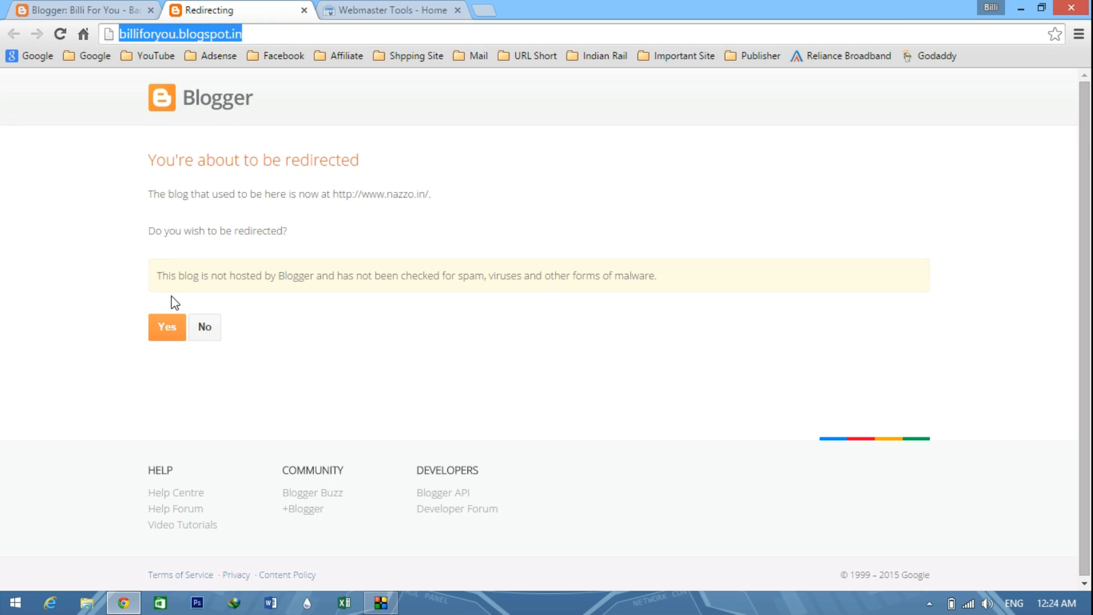
{"action": "left_click", "coordinate": [165, 328]}
{"action": "left_click", "coordinate": [194, 36]}
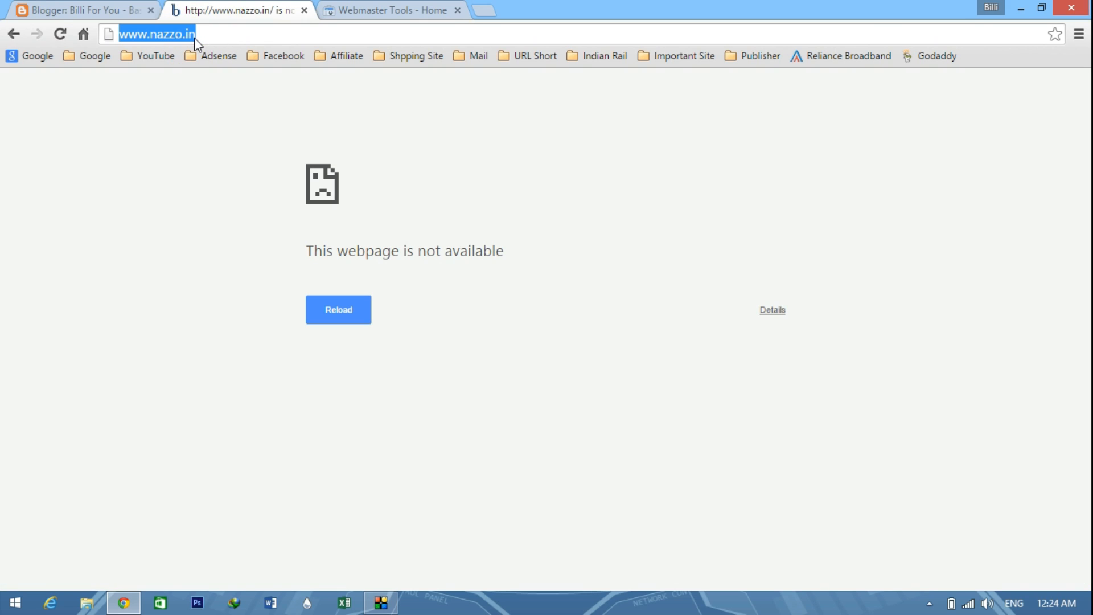
- Return to the blog's basic settings page and minimize the browser window
{"action": "left_click", "coordinate": [92, 8]}
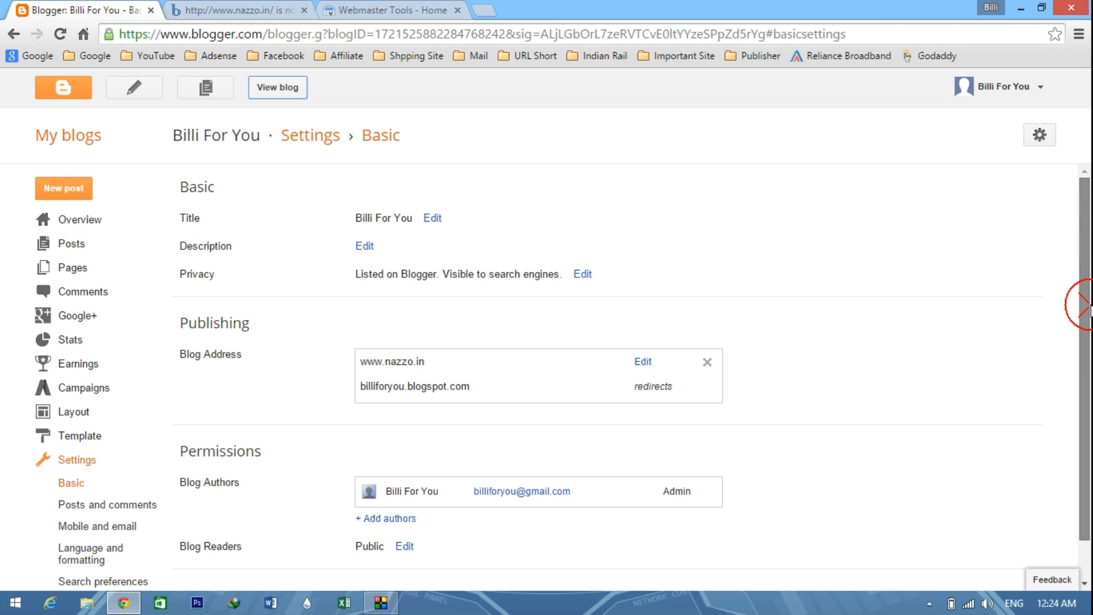
{"action": "scroll", "coordinate": [1081, 303], "scroll_direction": "down", "scroll_amount": 1}
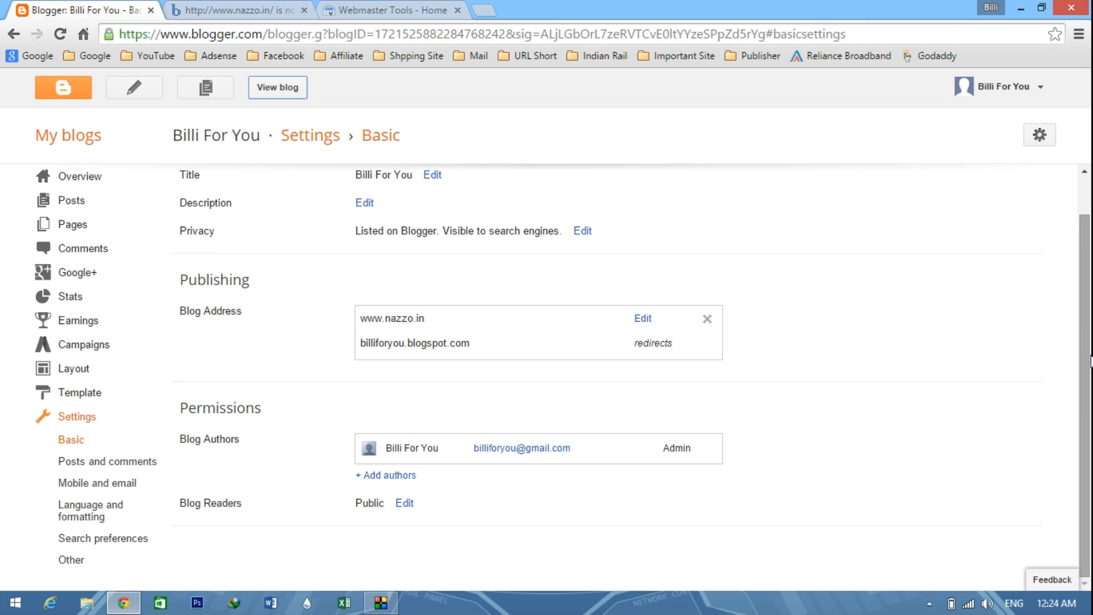
{"action": "scroll", "coordinate": [1088, 362], "scroll_direction": "up", "scroll_amount": 1}
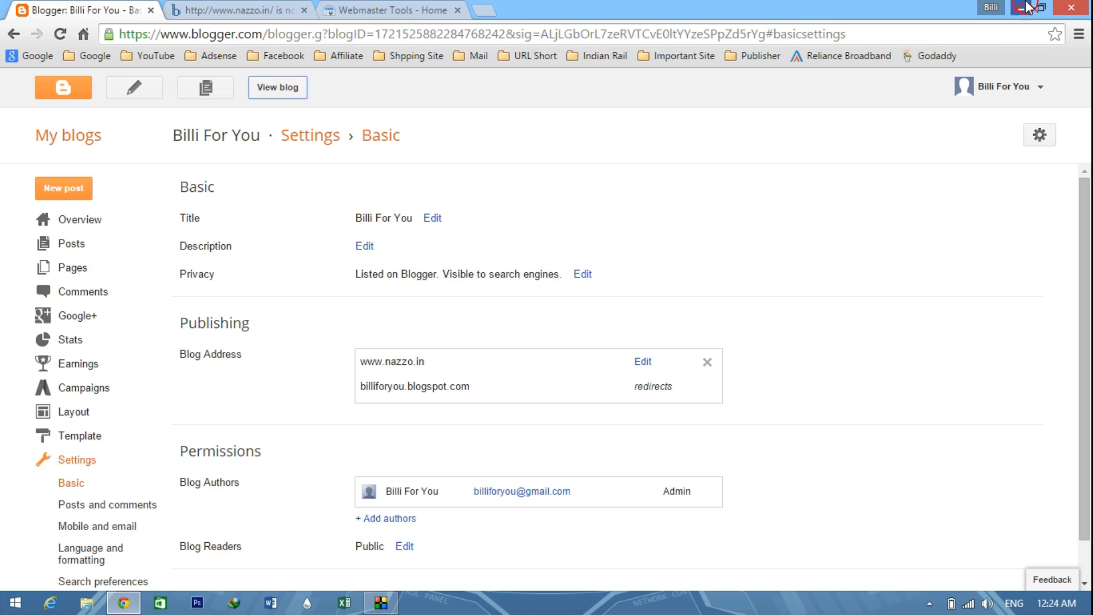
{"action": "left_click", "coordinate": [1021, 8]}
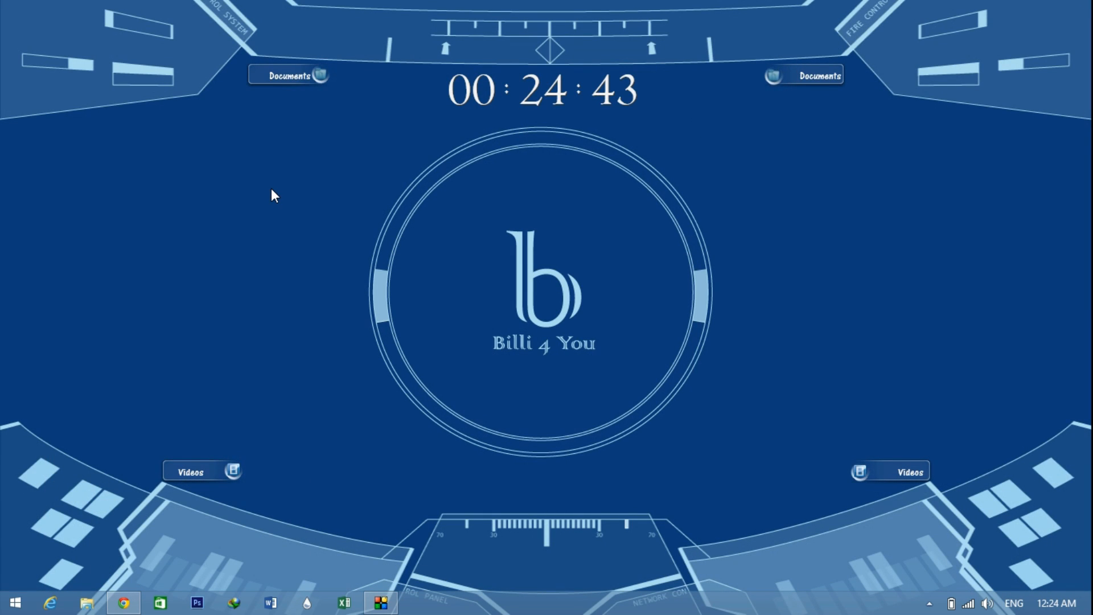